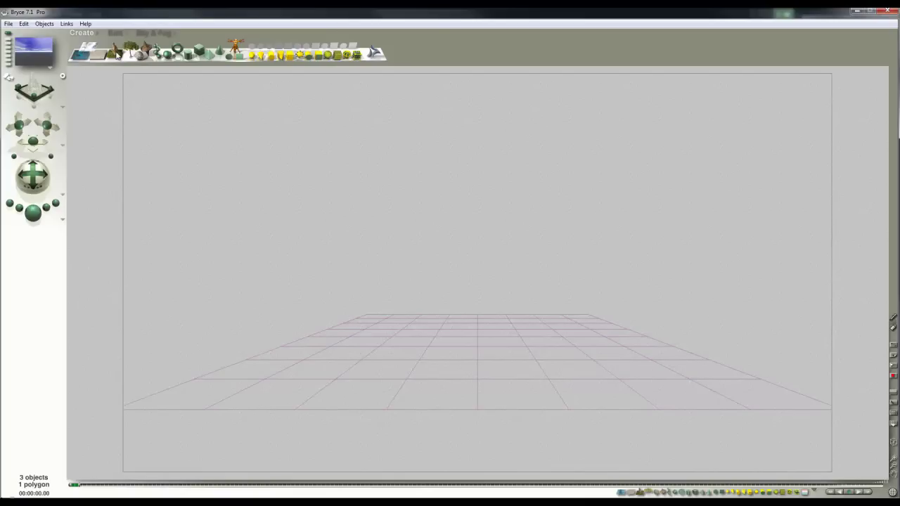
Step: Add a default mountain terrain to the empty scene and render it
{"action": "left_click", "coordinate": [117, 55]}
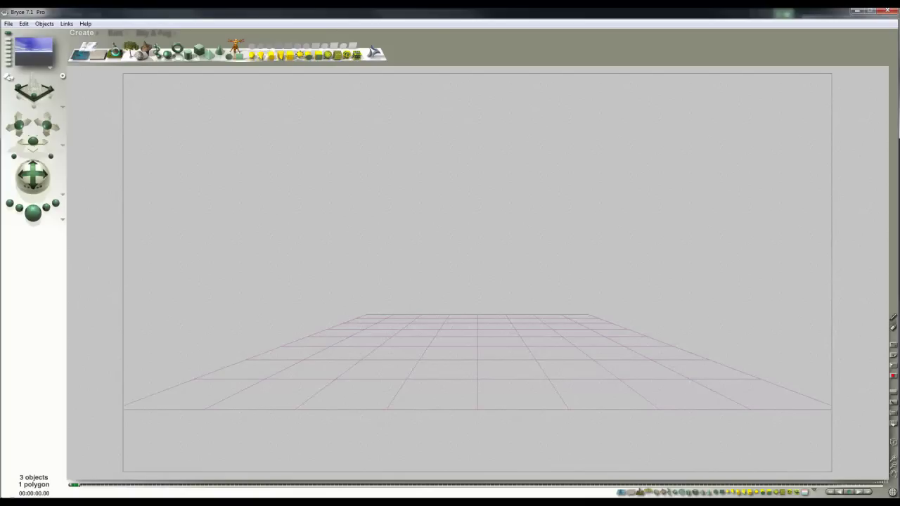
{"action": "left_click", "coordinate": [33, 212]}
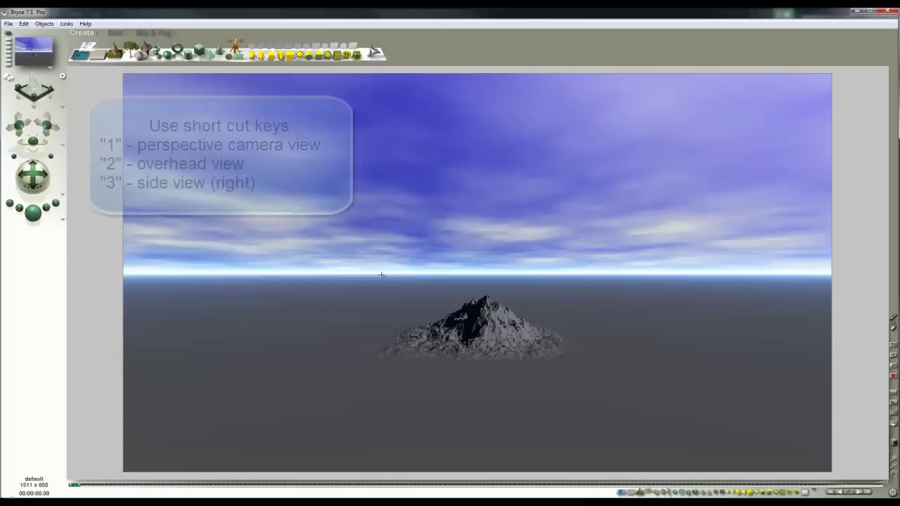
Step: Select the ground plane in the overhead view and delete it
{"action": "key", "text": "2"}
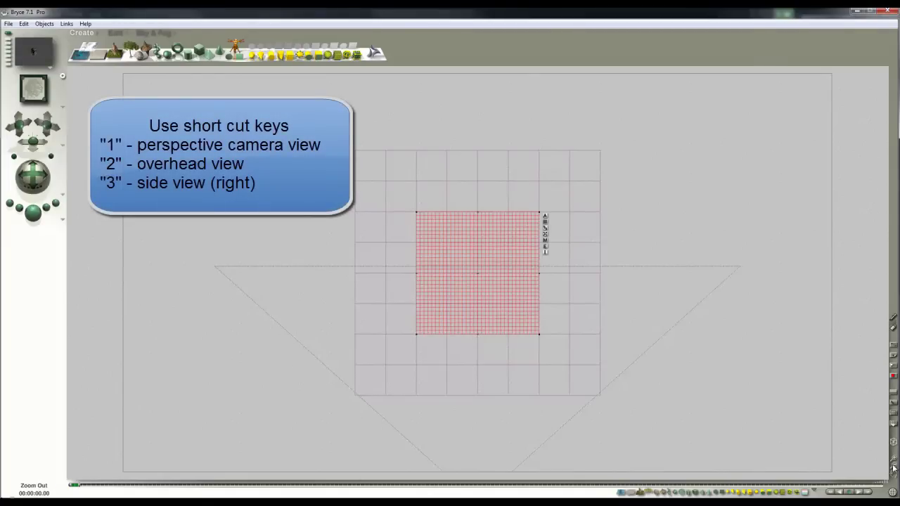
{"action": "left_click", "coordinate": [892, 466]}
{"action": "left_click", "coordinate": [892, 465]}
{"action": "left_click_drag", "start_coordinate": [517, 323], "coordinate": [394, 275]}
{"action": "key", "text": "Delete"}
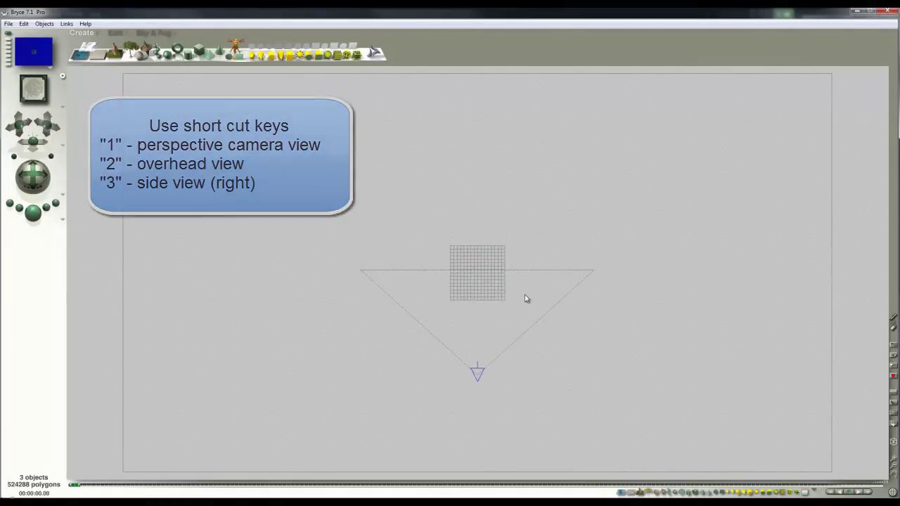
Step: Frame the terrain from a raised, angled perspective view and open it in the Terrain Editor
{"action": "key", "text": "1"}
{"action": "left_click_drag", "start_coordinate": [33, 143], "coordinate": [45, 120]}
{"action": "left_click_drag", "start_coordinate": [27, 169], "coordinate": [26, 169]}
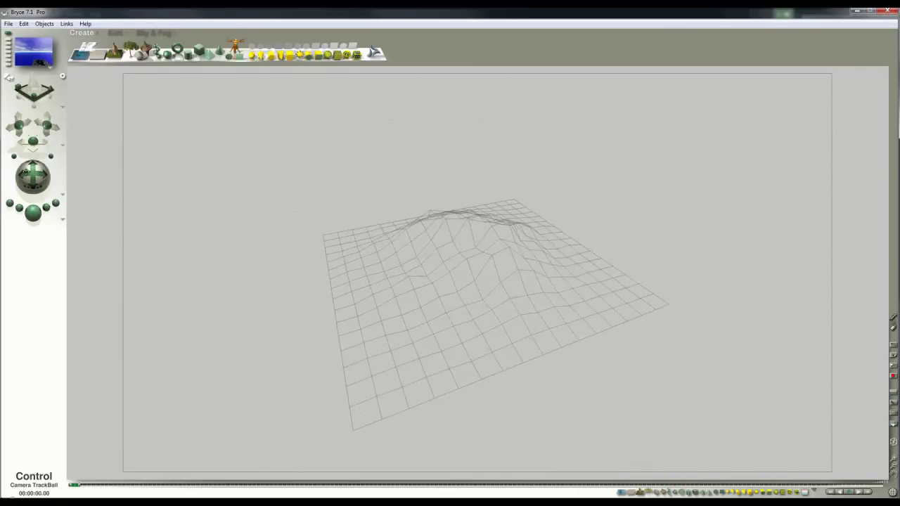
{"action": "left_click", "coordinate": [532, 223]}
{"action": "left_click", "coordinate": [709, 270]}
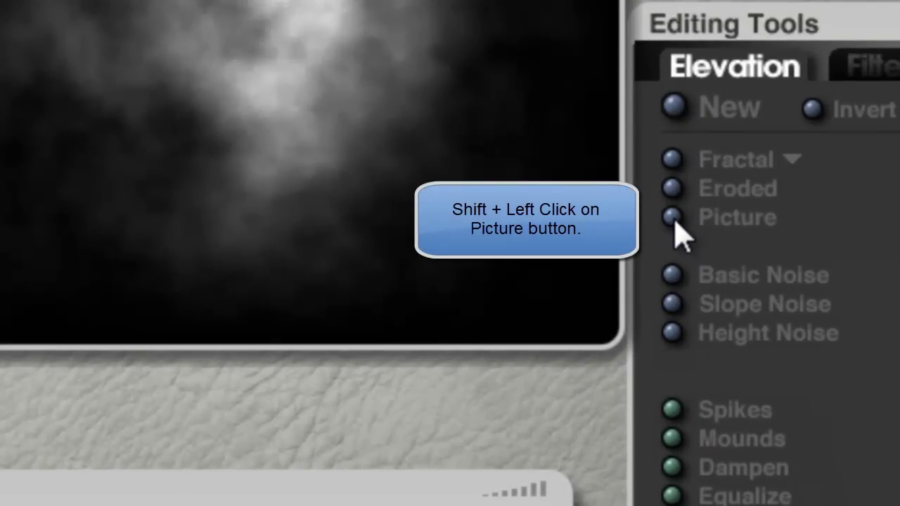
Step: Open the Deep Texture Editor for the terrain's elevation and load the basic grid preset from the Basic texture category
{"action": "left_click", "coordinate": [674, 224], "text": "shift"}
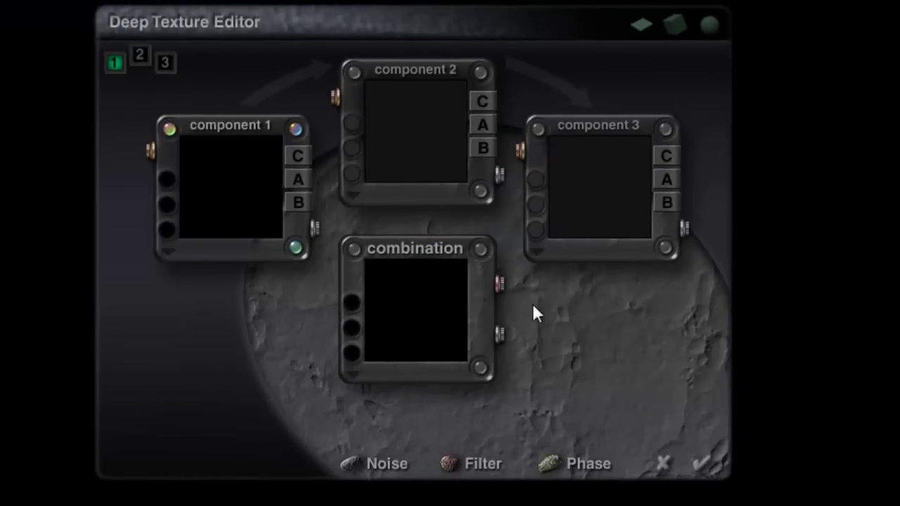
{"action": "left_click", "coordinate": [503, 284]}
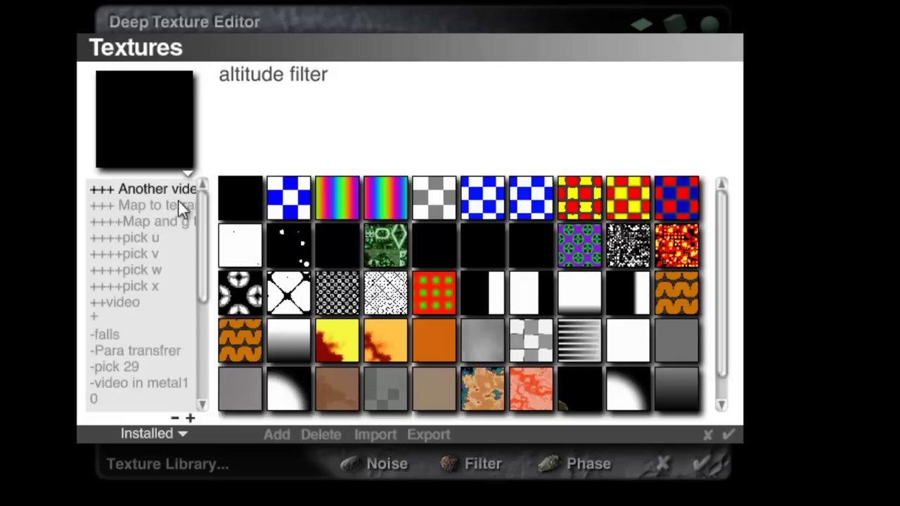
{"action": "left_click_drag", "start_coordinate": [201, 241], "coordinate": [193, 318]}
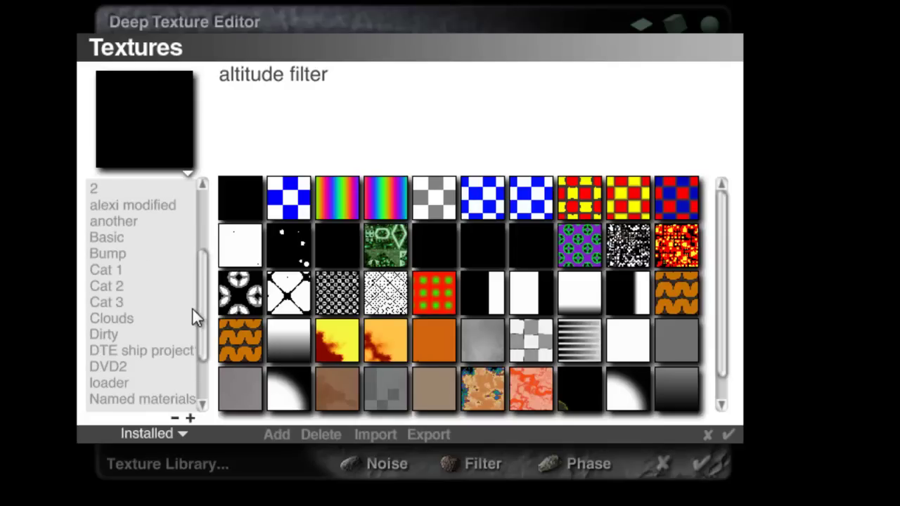
{"action": "left_click", "coordinate": [113, 238]}
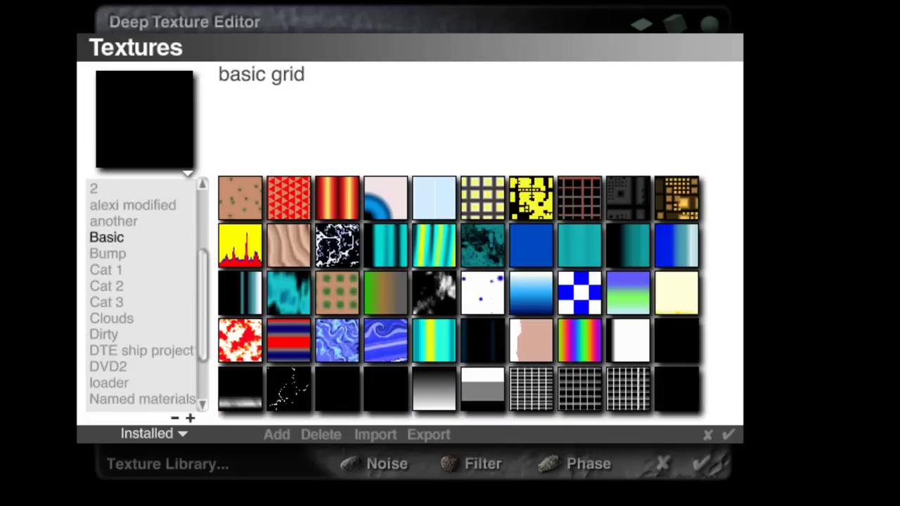
{"action": "left_click", "coordinate": [581, 203]}
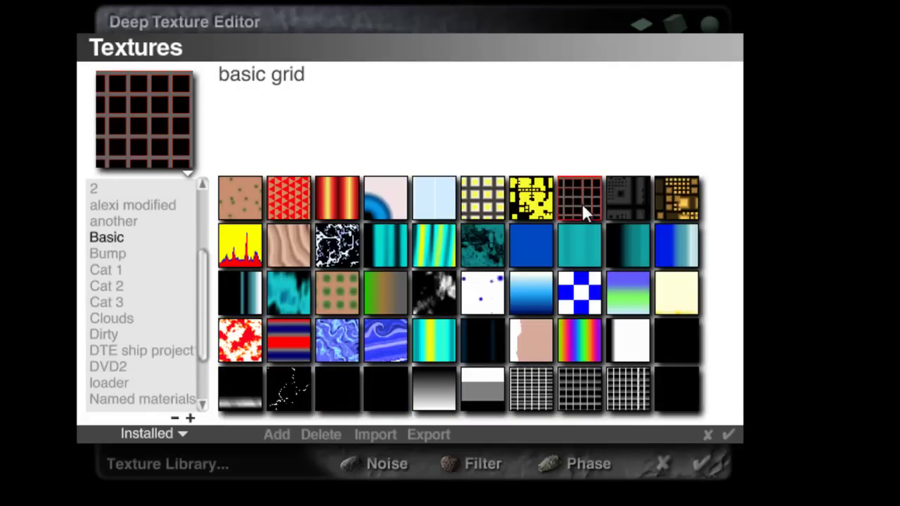
{"action": "left_click", "coordinate": [729, 435]}
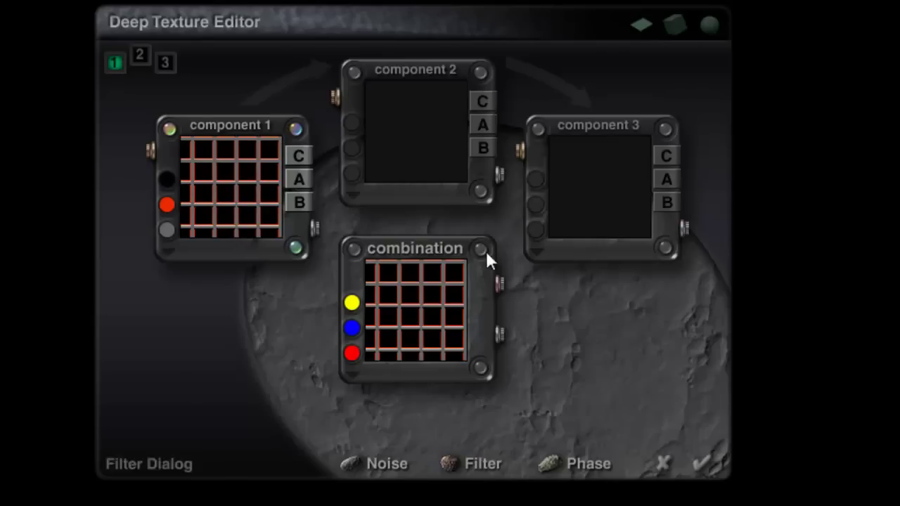
Step: Turn off component 1's colour output, apply the texture and make the terrain Solid
{"action": "left_click", "coordinate": [298, 154]}
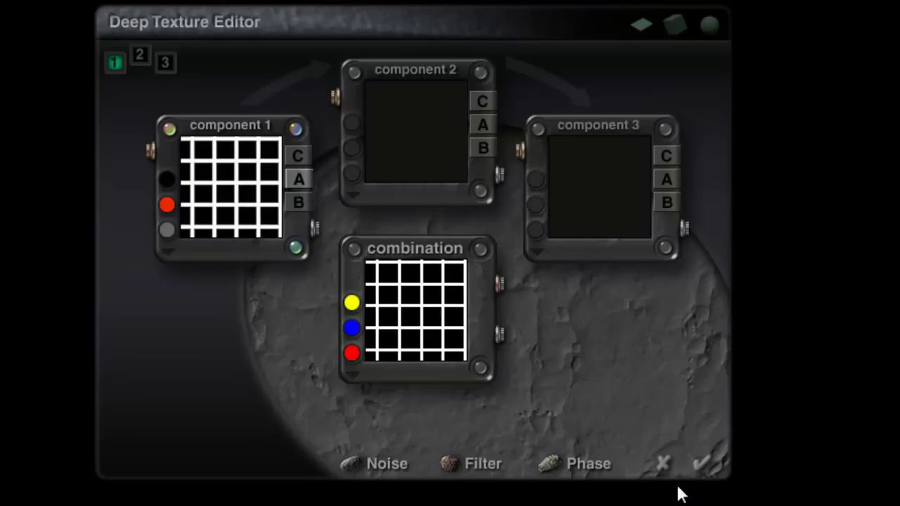
{"action": "left_click", "coordinate": [698, 464]}
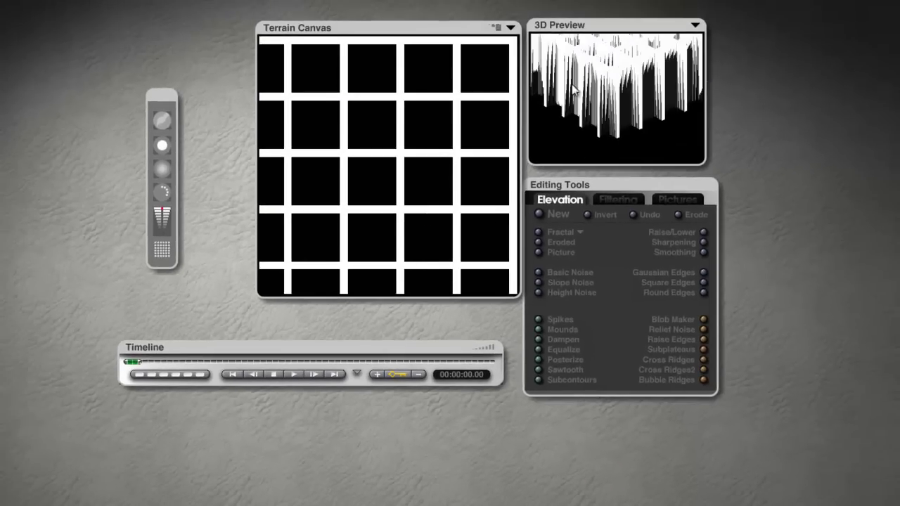
{"action": "left_click", "coordinate": [511, 28]}
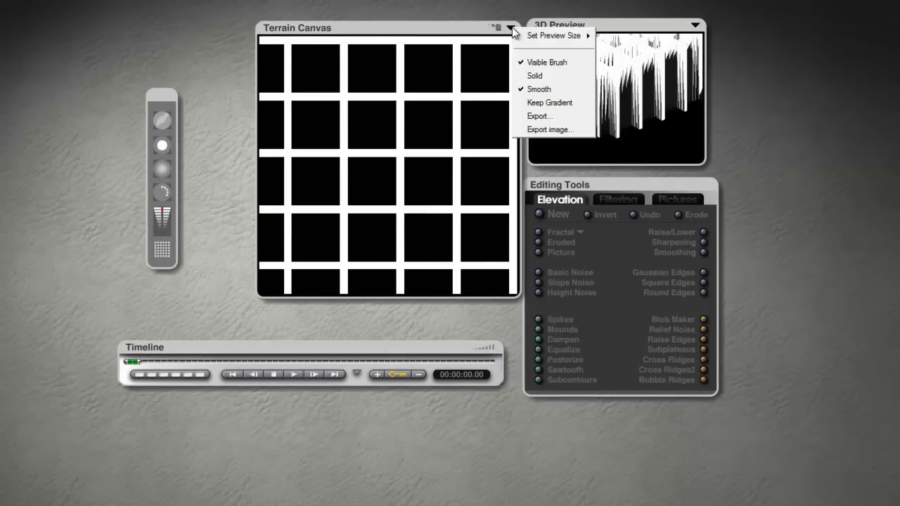
{"action": "left_click", "coordinate": [543, 76]}
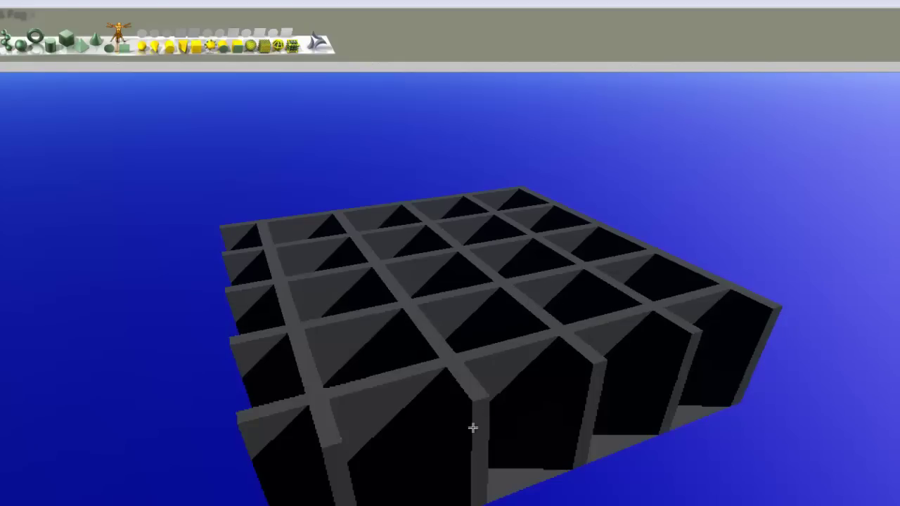
Step: Lower the height of the grid terrain and raise the camera to look down into its cells
{"action": "left_click", "coordinate": [459, 274]}
{"action": "left_click_drag", "start_coordinate": [452, 259], "coordinate": [399, 261]}
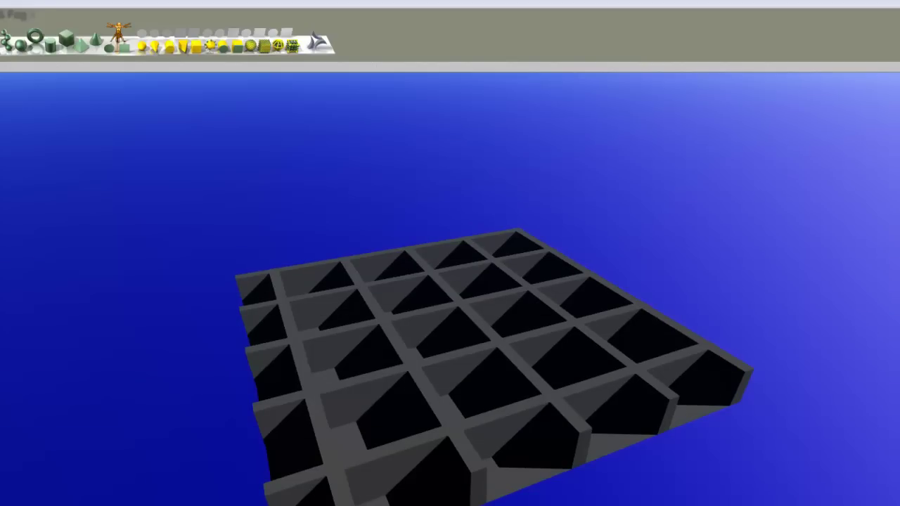
{"action": "left_click_drag", "start_coordinate": [492, 352], "coordinate": [488, 313]}
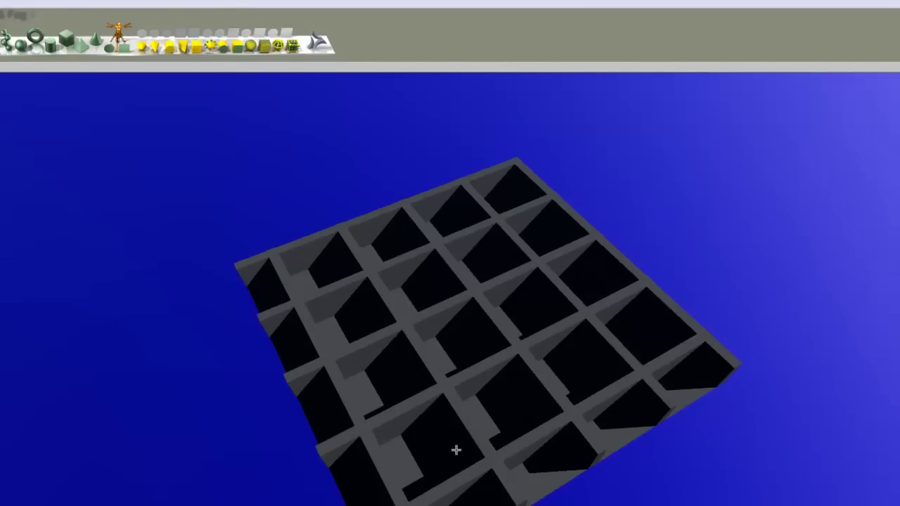
Step: Place a duplicate of the grid terrain edge to edge beside the original and render both
{"action": "key", "text": "Escape"}
{"action": "key", "text": "2"}
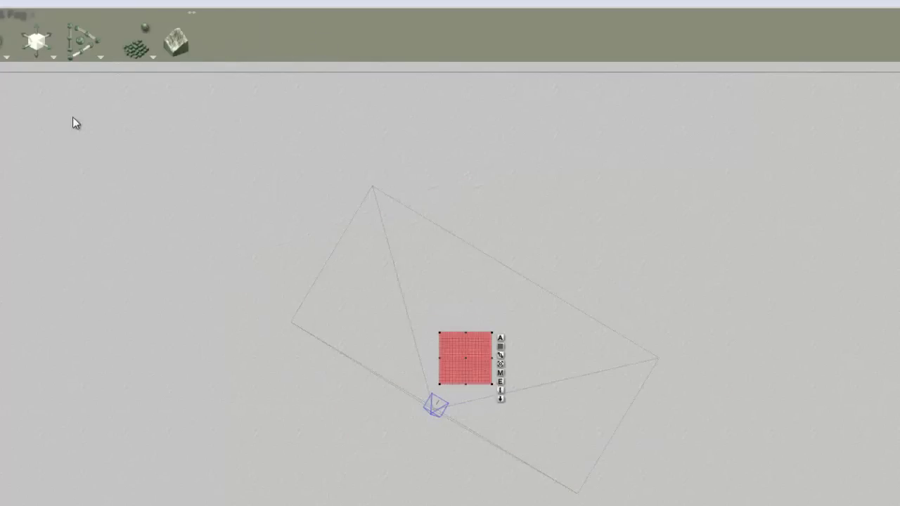
{"action": "left_click_drag", "start_coordinate": [25, 50], "coordinate": [21, 53]}
{"action": "key", "text": "1"}
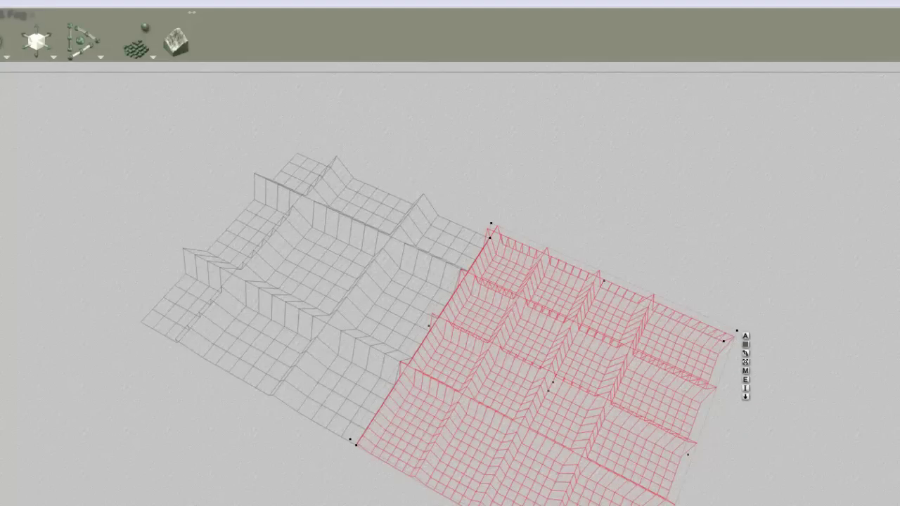
{"action": "key", "text": "ctrl+r"}
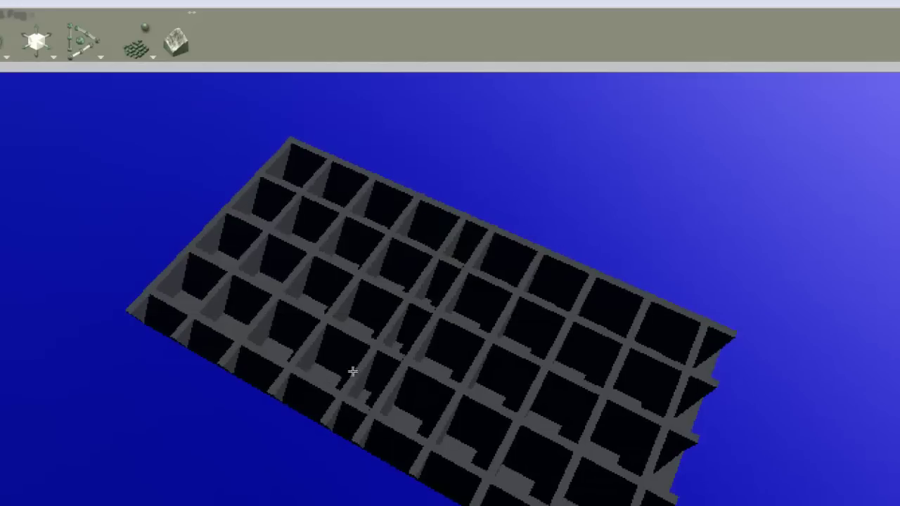
Step: Try rotating the duplicate terrain against the original's edge, and delete the duplicate
{"action": "left_click", "coordinate": [504, 421]}
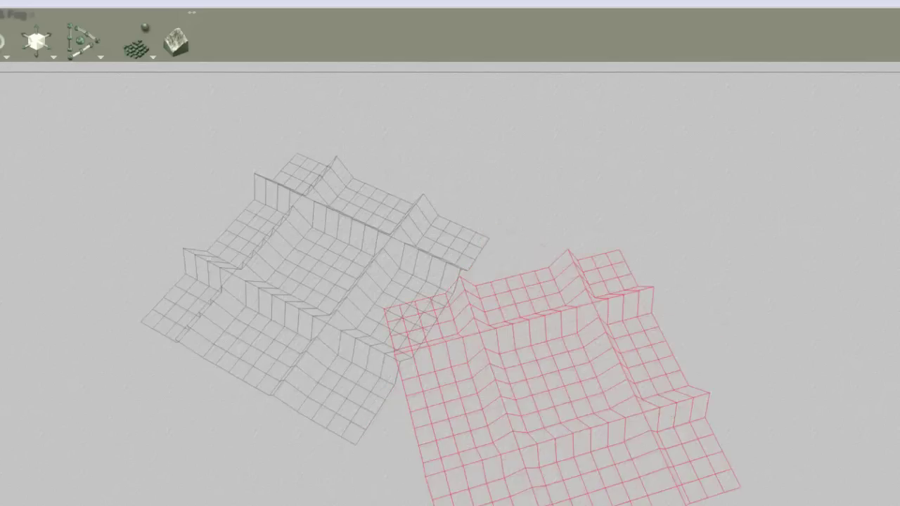
{"action": "key", "text": "ctrl+r"}
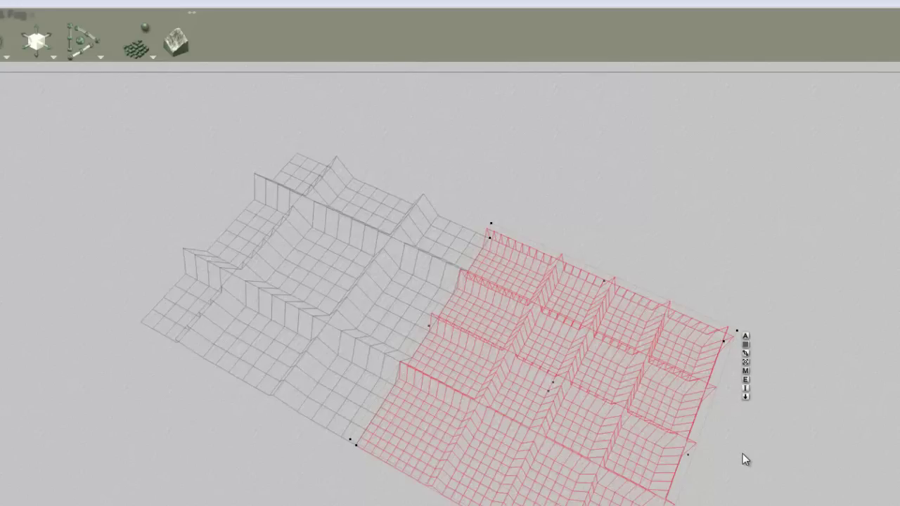
{"action": "key", "text": "Delete"}
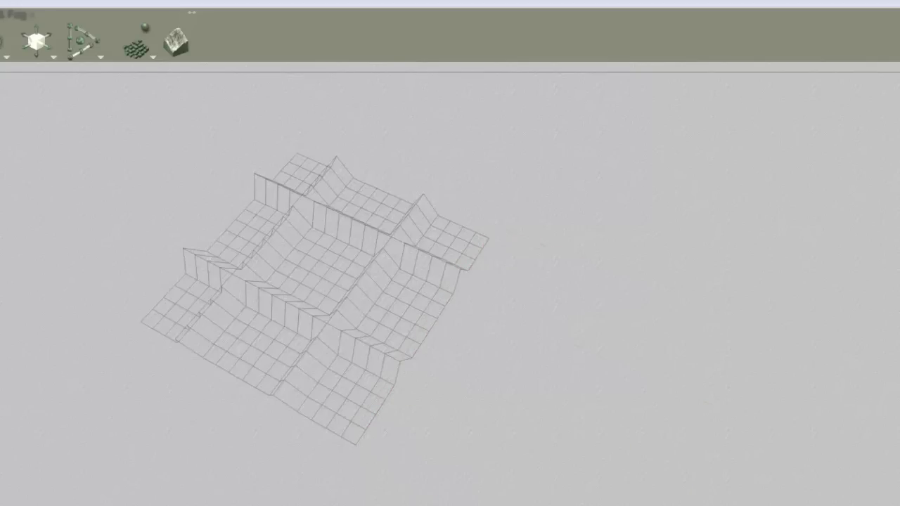
Step: Reopen the remaining grid terrain in the Terrain Editor and bring up its elevation texture in the Deep Texture Editor
{"action": "scroll", "coordinate": [315, 299], "scroll_direction": "up", "scroll_amount": 5}
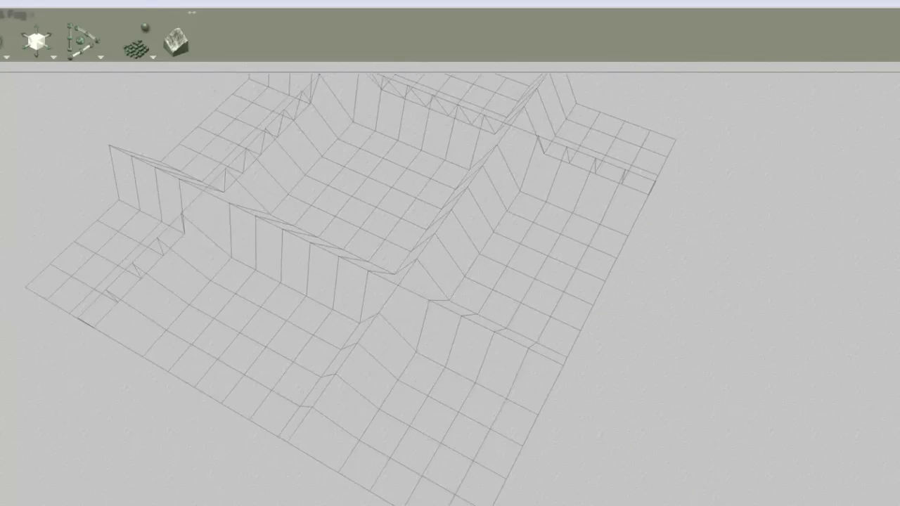
{"action": "middle_click_drag", "start_coordinate": [431, 257], "coordinate": [459, 319]}
{"action": "scroll", "coordinate": [458, 320], "scroll_direction": "down", "scroll_amount": 2}
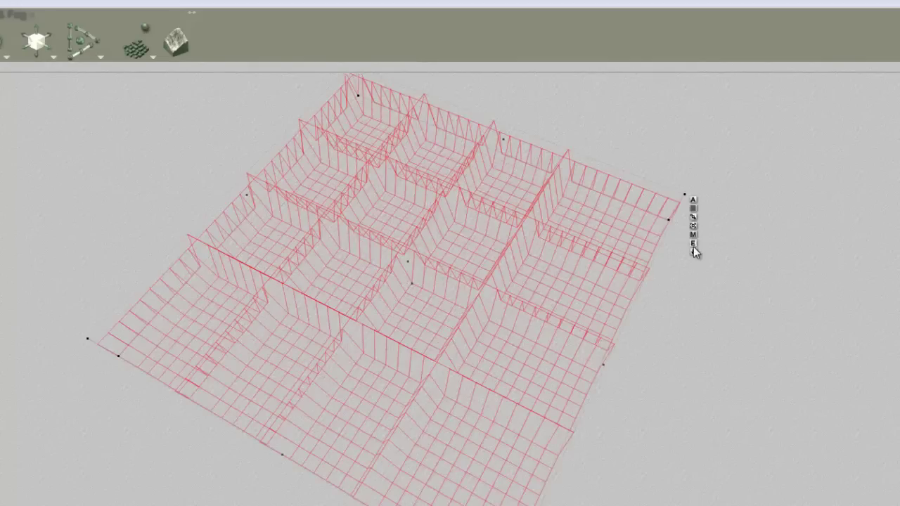
{"action": "left_click", "coordinate": [690, 244]}
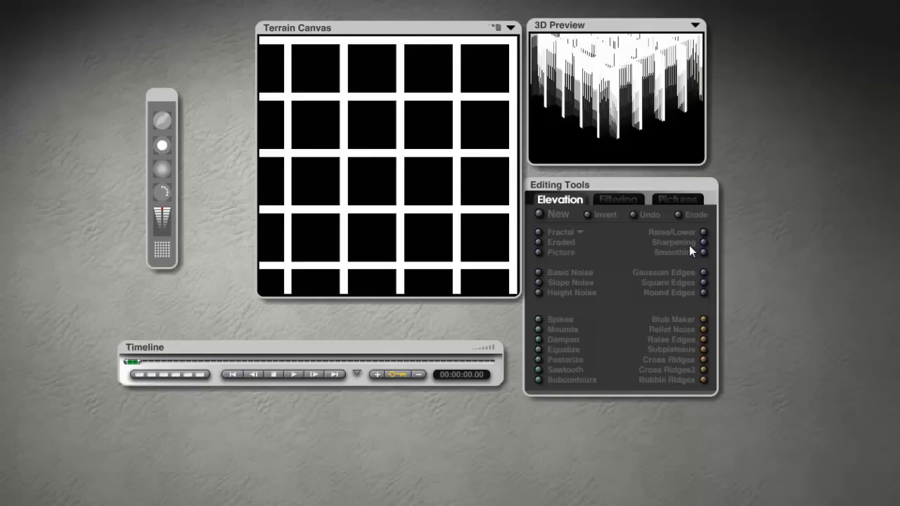
{"action": "left_click", "coordinate": [538, 253]}
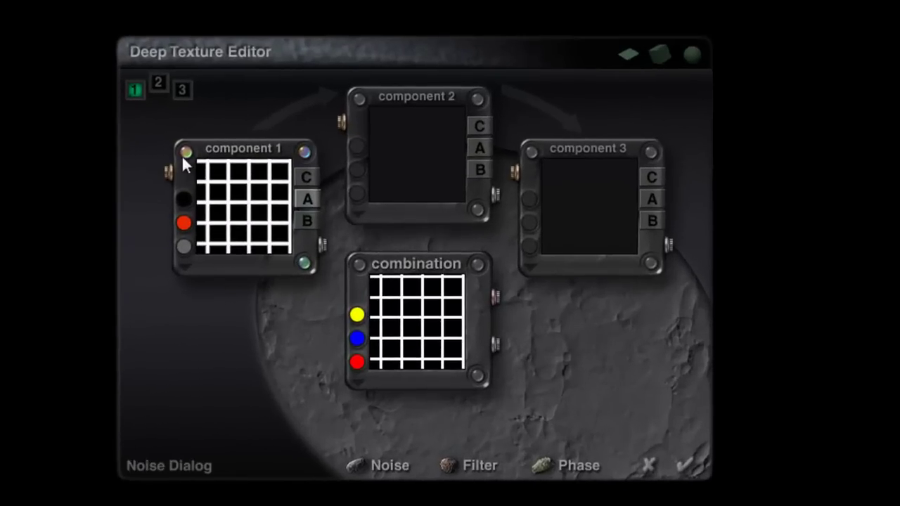
Step: Display the noise, phase and filter settings of component 1
{"action": "left_click", "coordinate": [185, 153]}
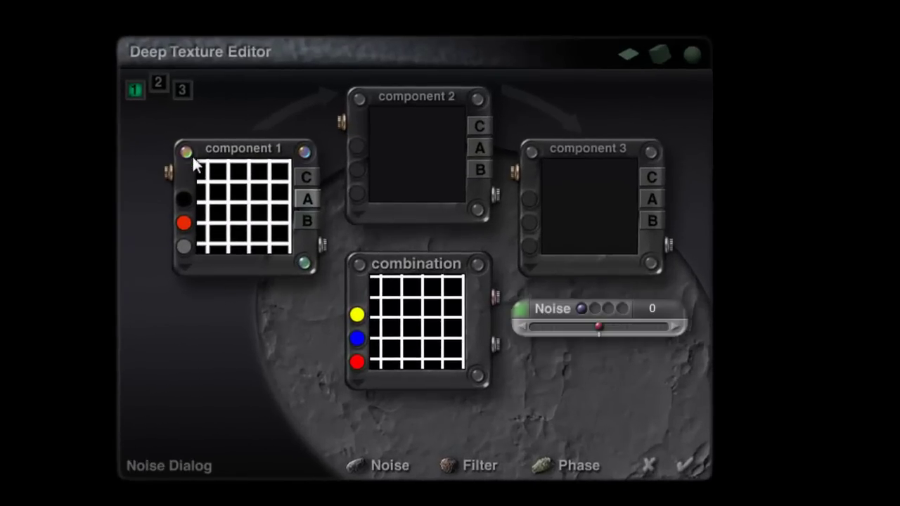
{"action": "left_click", "coordinate": [304, 260]}
{"action": "left_click", "coordinate": [302, 154]}
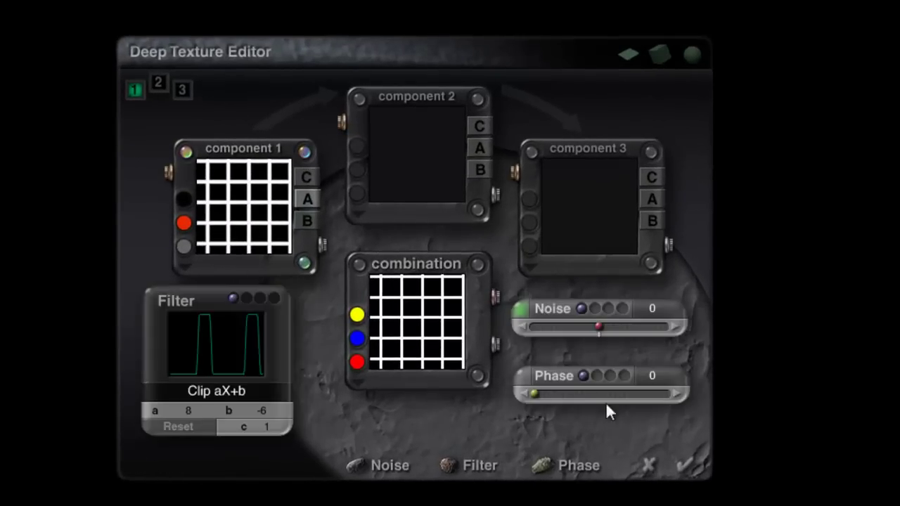
Step: Open component 1's noise settings beside the editor and set the X, Y and Z frequency to 206
{"action": "left_click", "coordinate": [522, 308]}
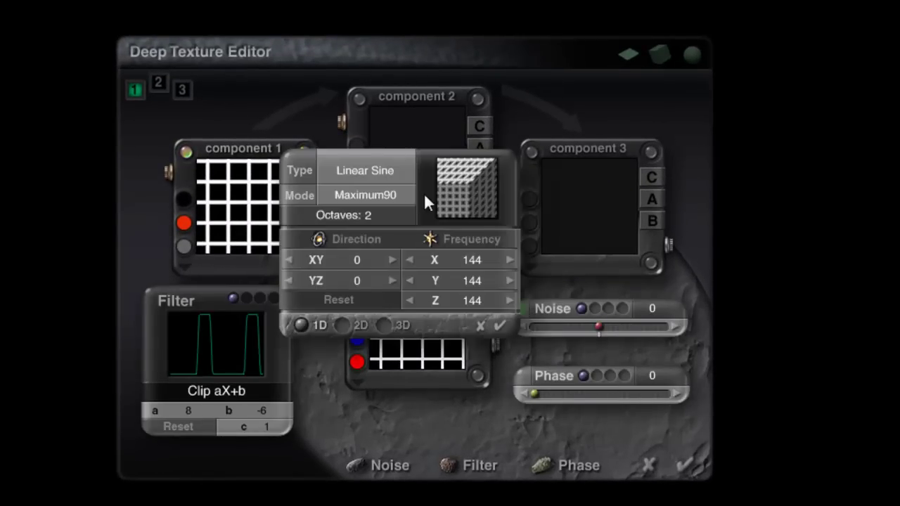
{"action": "left_click_drag", "start_coordinate": [424, 192], "coordinate": [747, 153]}
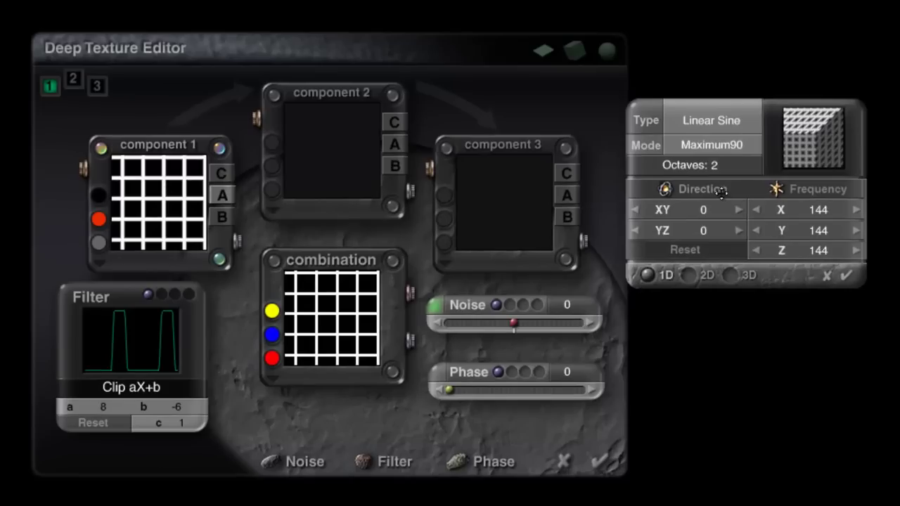
{"action": "left_click_drag", "start_coordinate": [777, 189], "coordinate": [810, 189]}
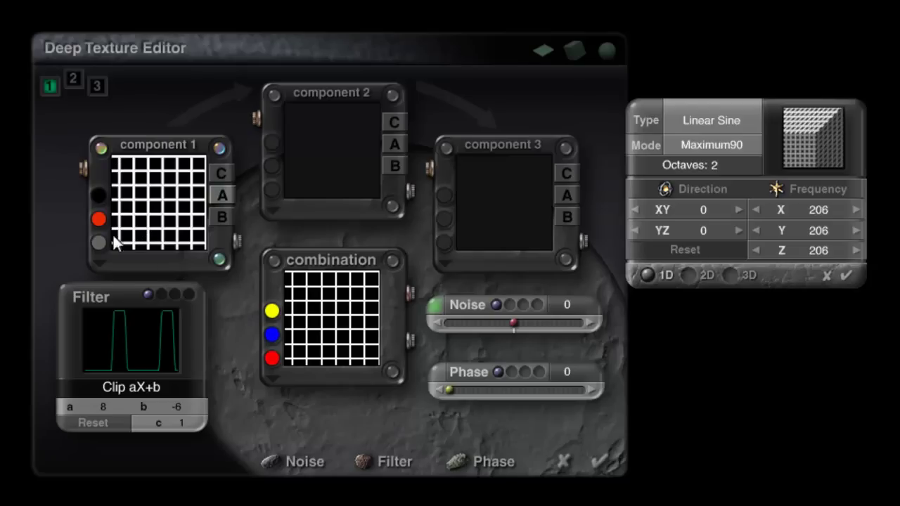
Step: Open component 1's phase noise settings and set the noise type to Sine
{"action": "left_click", "coordinate": [438, 371]}
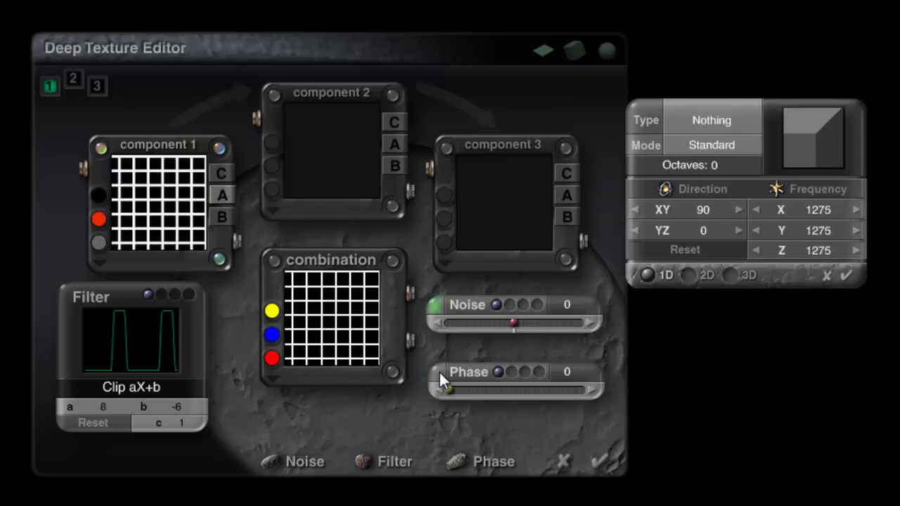
{"action": "left_click", "coordinate": [709, 124]}
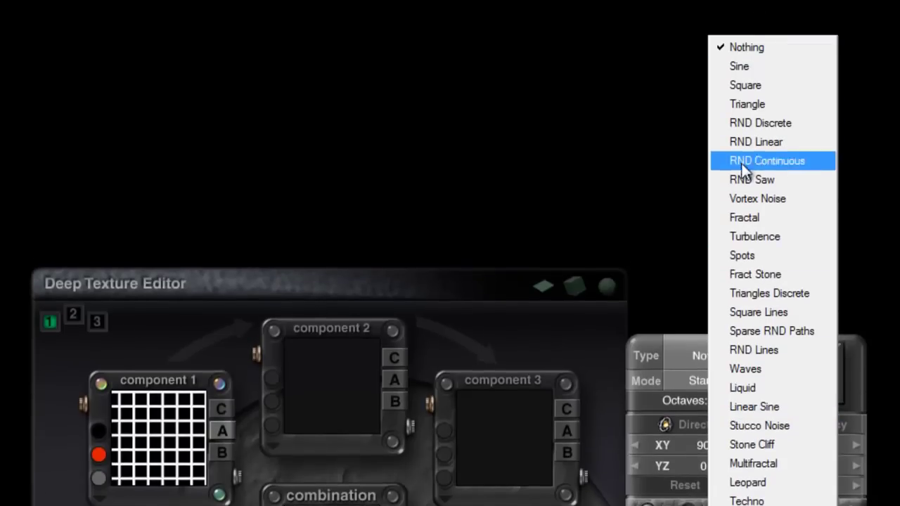
{"action": "left_click", "coordinate": [759, 65]}
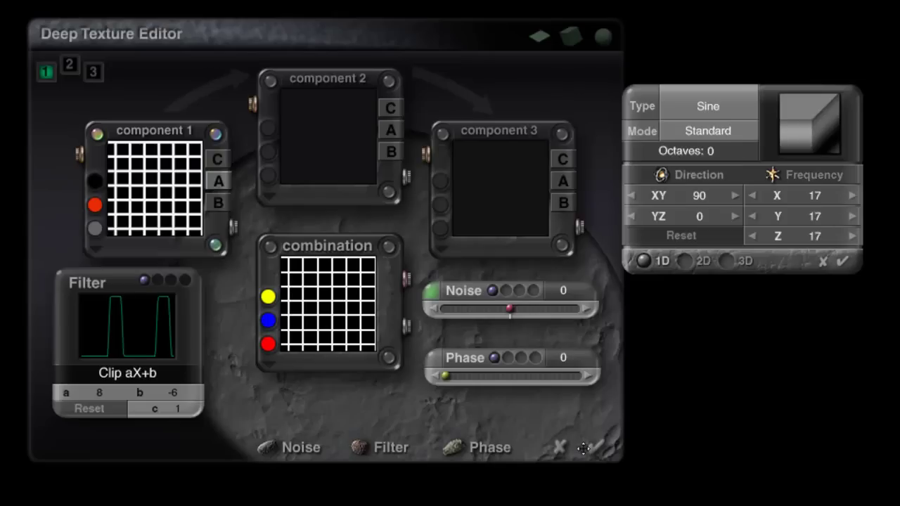
Step: Try a phase of 564 on component 1 with 1D and 2D phase noise, and return the phase to 0
{"action": "left_click_drag", "start_coordinate": [445, 375], "coordinate": [526, 374]}
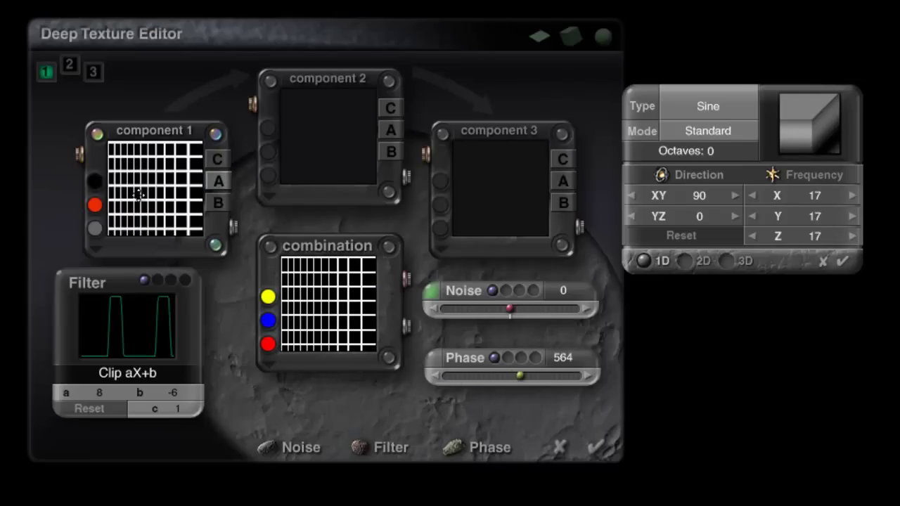
{"action": "left_click", "coordinate": [680, 260]}
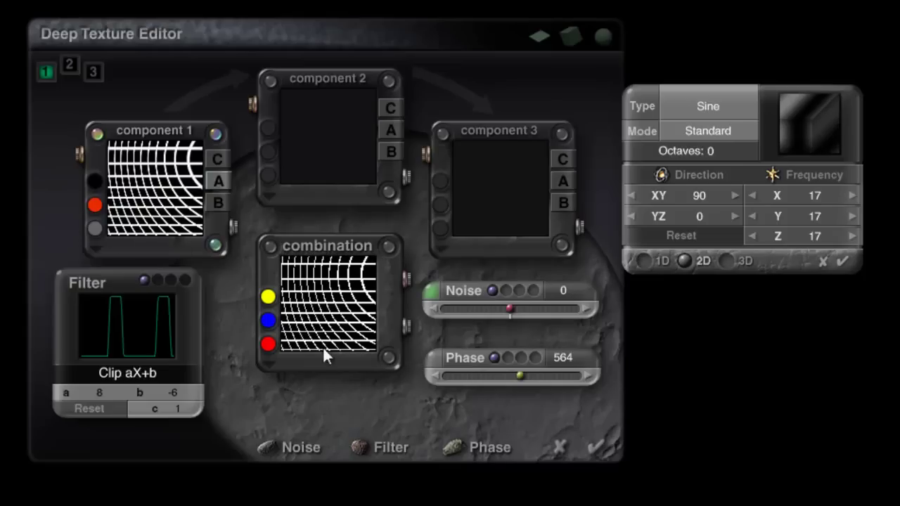
{"action": "left_click_drag", "start_coordinate": [521, 375], "coordinate": [334, 375]}
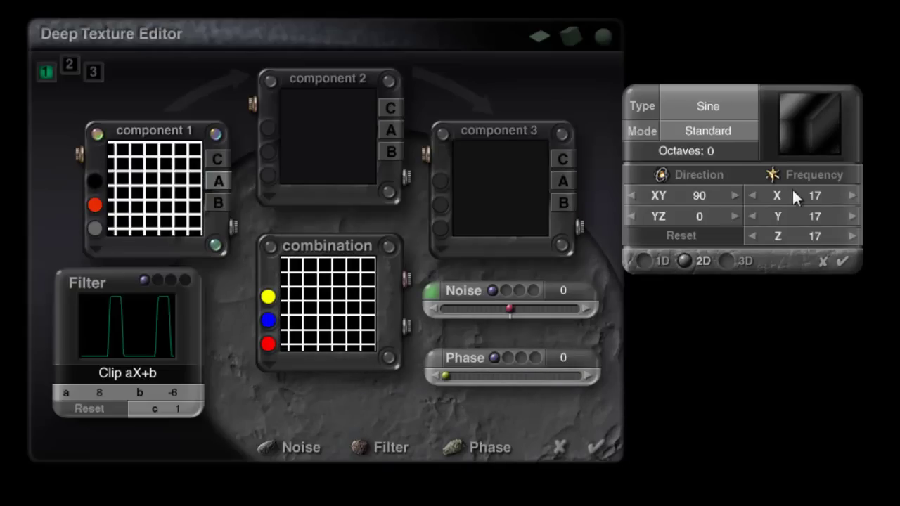
Step: Set the phase noise's X, Y and Z frequency to 0, compare it in 1D, and leave it in 2D
{"action": "left_click_drag", "start_coordinate": [777, 180], "coordinate": [692, 303]}
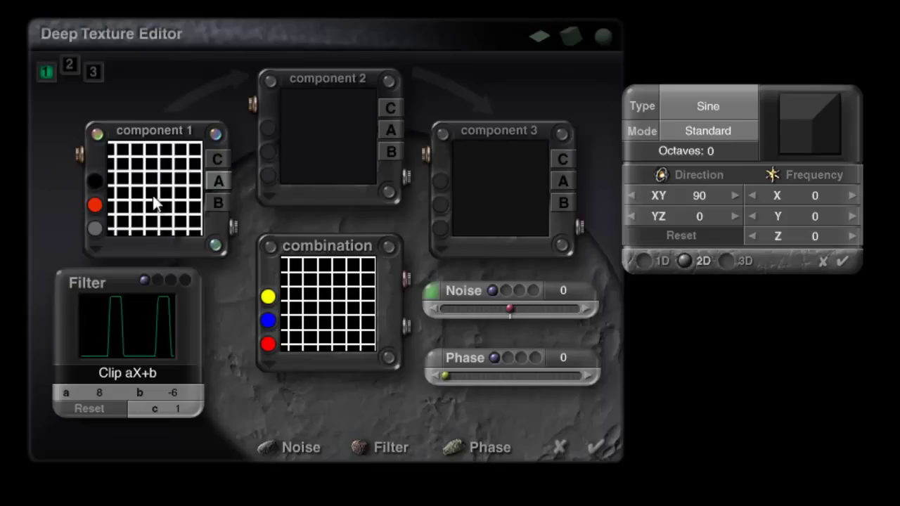
{"action": "left_click", "coordinate": [654, 262]}
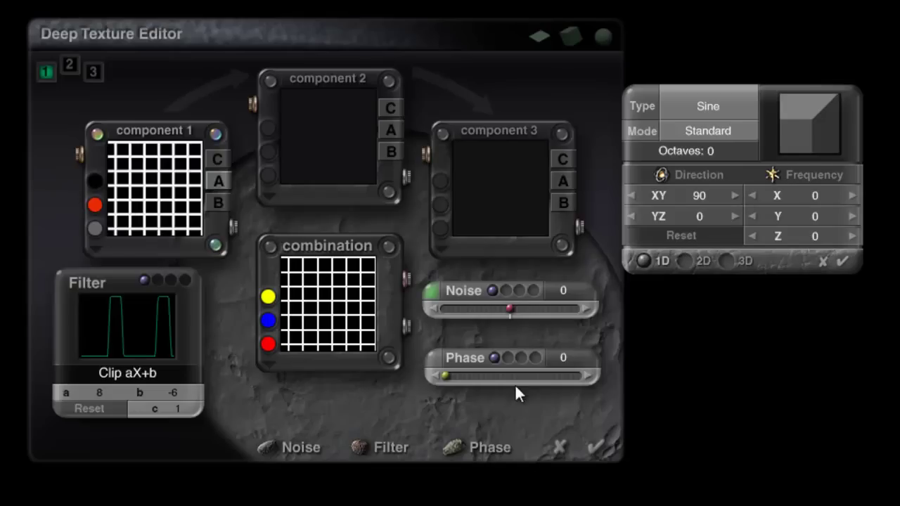
{"action": "mouse_move", "coordinate": [445, 375]}
{"action": "left_mouse_down"}
{"action": "mouse_move", "coordinate": [455, 373]}
{"action": "mouse_move", "coordinate": [438, 373]}
{"action": "mouse_move", "coordinate": [454, 372]}
{"action": "mouse_move", "coordinate": [439, 373]}
{"action": "left_mouse_up"}
{"action": "left_click", "coordinate": [691, 261]}
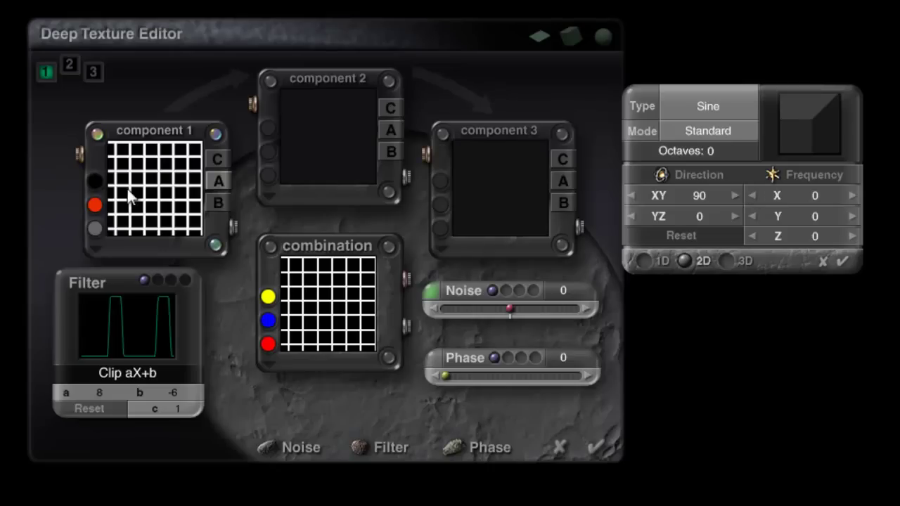
Step: Shift component 1's grid lines by fine-tuning the phase to 110
{"action": "left_click", "coordinate": [451, 376]}
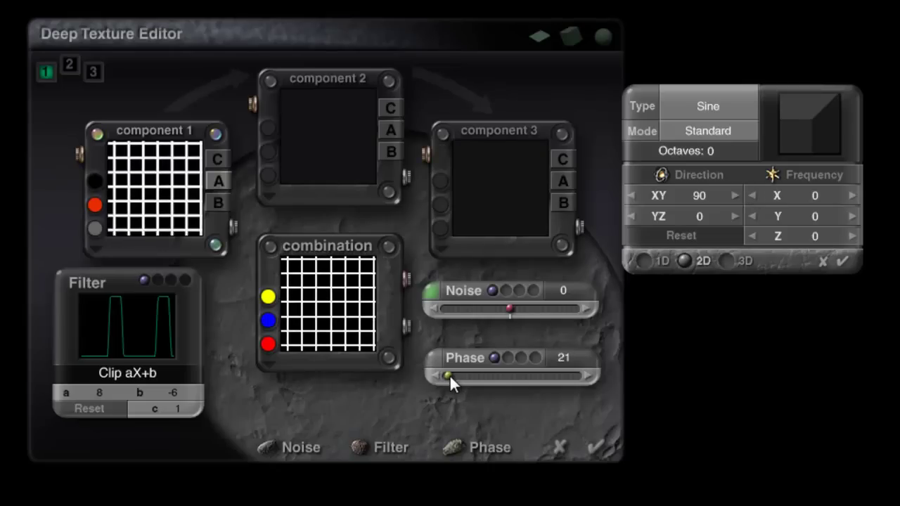
{"action": "left_click_drag", "start_coordinate": [448, 377], "coordinate": [458, 377]}
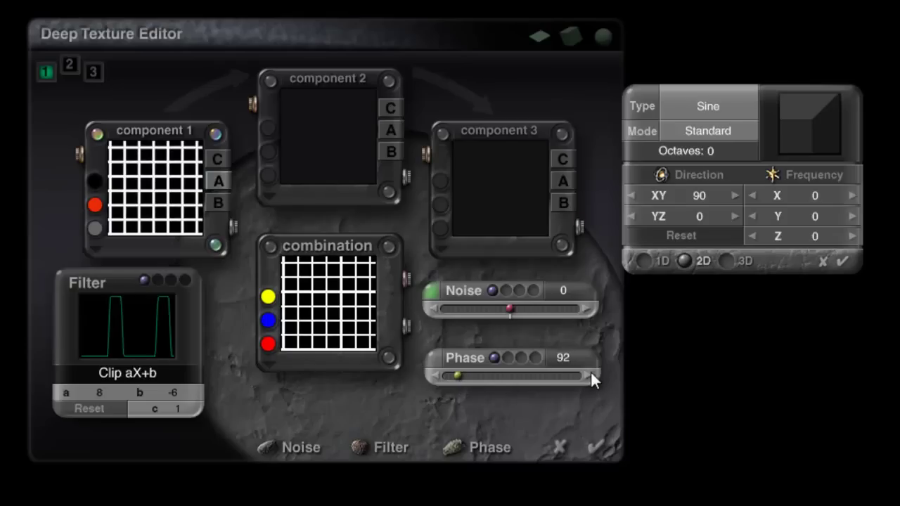
{"action": "left_click", "coordinate": [587, 373]}
{"action": "left_click", "coordinate": [587, 372]}
{"action": "left_click", "coordinate": [586, 373]}
{"action": "left_click", "coordinate": [586, 373]}
{"action": "left_click", "coordinate": [586, 373]}
{"action": "left_click", "coordinate": [591, 376]}
{"action": "left_click", "coordinate": [591, 375]}
{"action": "left_click", "coordinate": [592, 376]}
{"action": "left_click", "coordinate": [592, 375]}
{"action": "left_click", "coordinate": [593, 375]}
{"action": "left_click", "coordinate": [594, 375]}
{"action": "left_click", "coordinate": [594, 375]}
{"action": "left_click", "coordinate": [593, 374]}
{"action": "left_click", "coordinate": [432, 375]}
{"action": "left_click", "coordinate": [432, 374]}
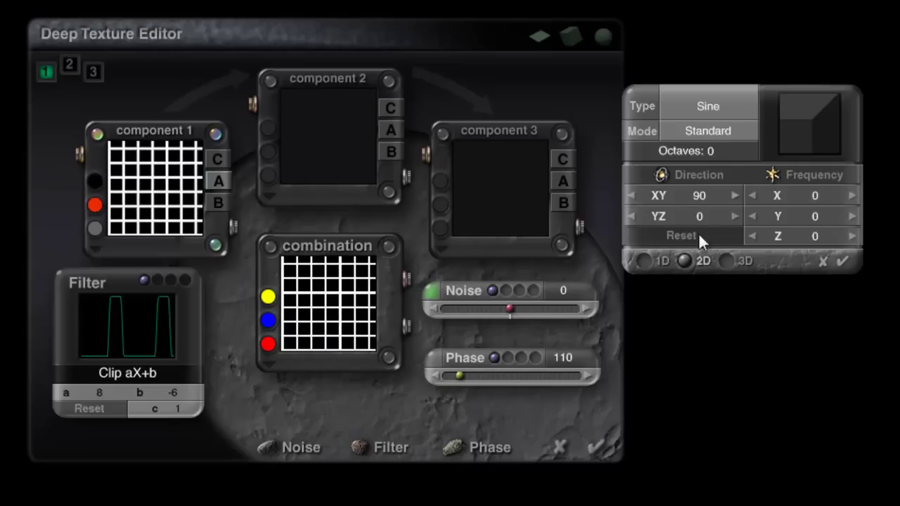
Step: Tighten component 1's grid to a noise frequency of about 286, and accept the phase settings and the edited texture
{"action": "mouse_move", "coordinate": [511, 307]}
{"action": "left_mouse_down"}
{"action": "mouse_move", "coordinate": [553, 309]}
{"action": "mouse_move", "coordinate": [509, 308]}
{"action": "left_mouse_up"}
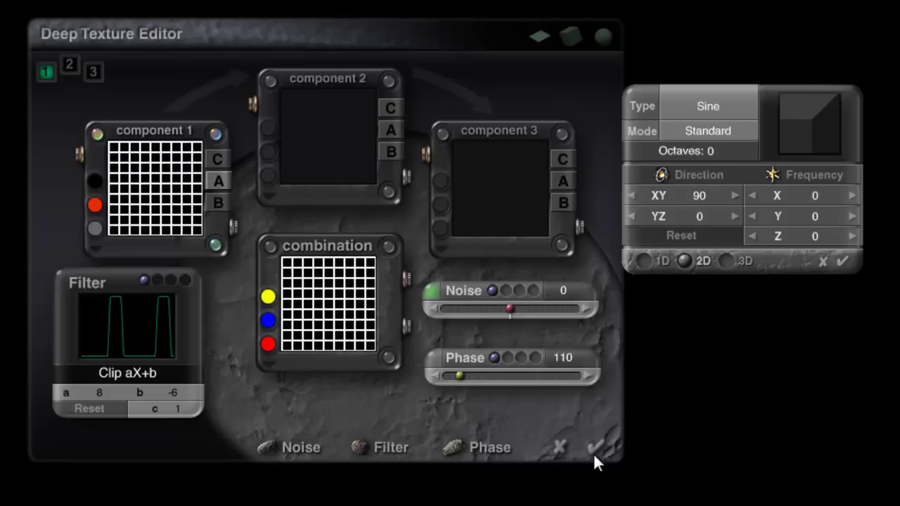
{"action": "left_click", "coordinate": [840, 263]}
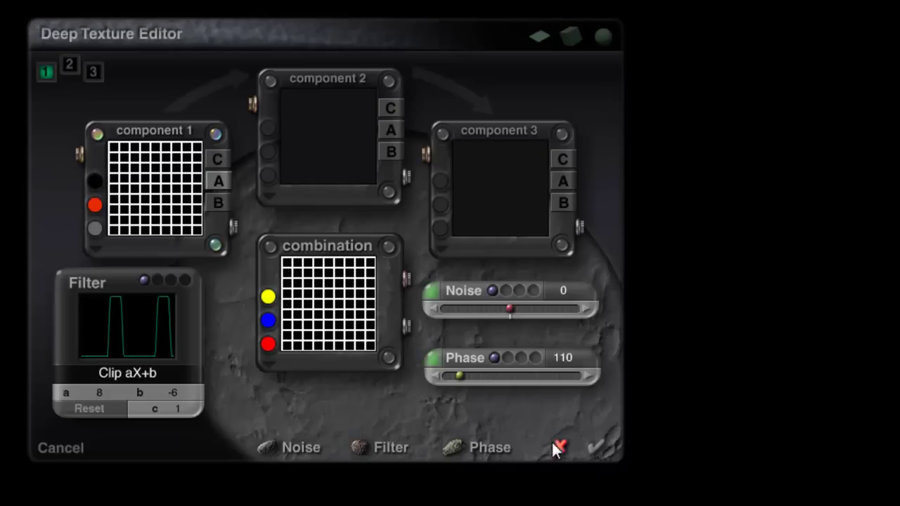
{"action": "left_click", "coordinate": [596, 442]}
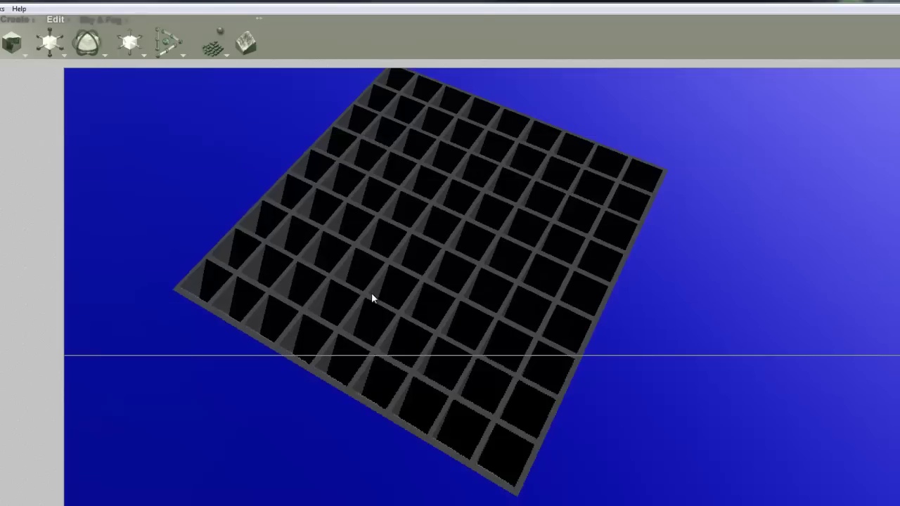
Step: Reopen the grid terrain's elevation texture in the Deep Texture Editor and copy component 1 into component 2
{"action": "left_click", "coordinate": [537, 284]}
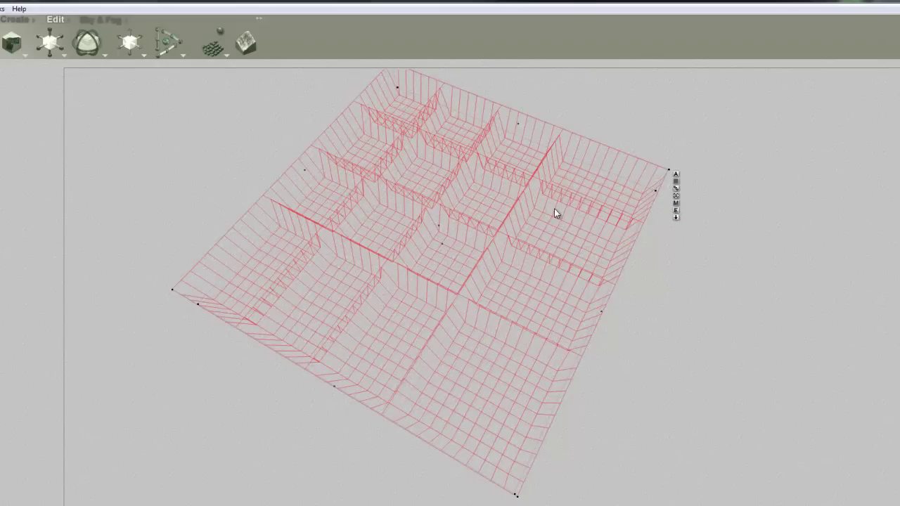
{"action": "left_click", "coordinate": [676, 211]}
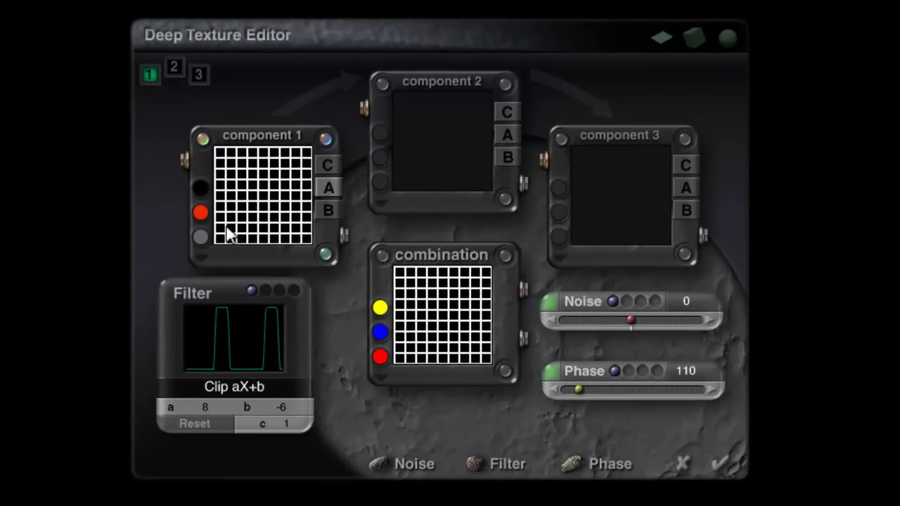
{"action": "left_click_drag", "start_coordinate": [257, 233], "coordinate": [439, 167]}
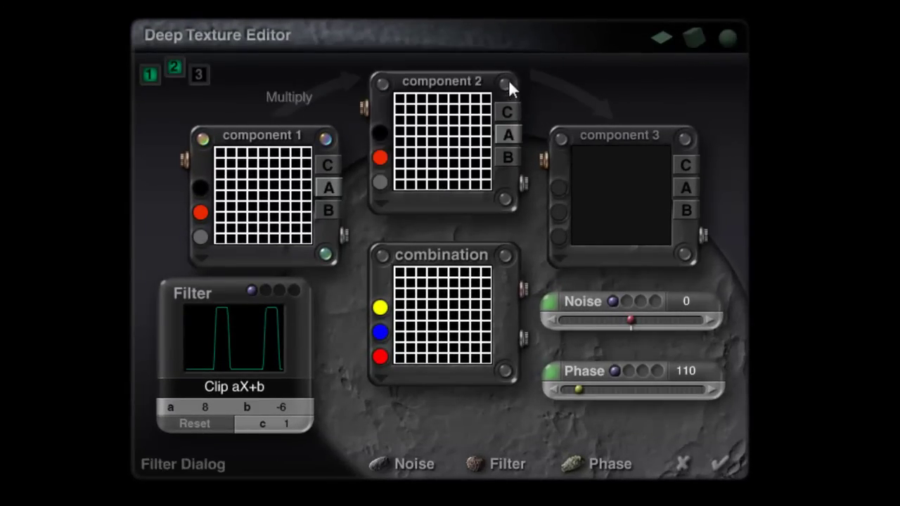
Step: Set the blend mode between components 1 and 2 to Average, and component 1's noise octaves to 1
{"action": "left_click", "coordinate": [308, 98]}
{"action": "left_click", "coordinate": [364, 146]}
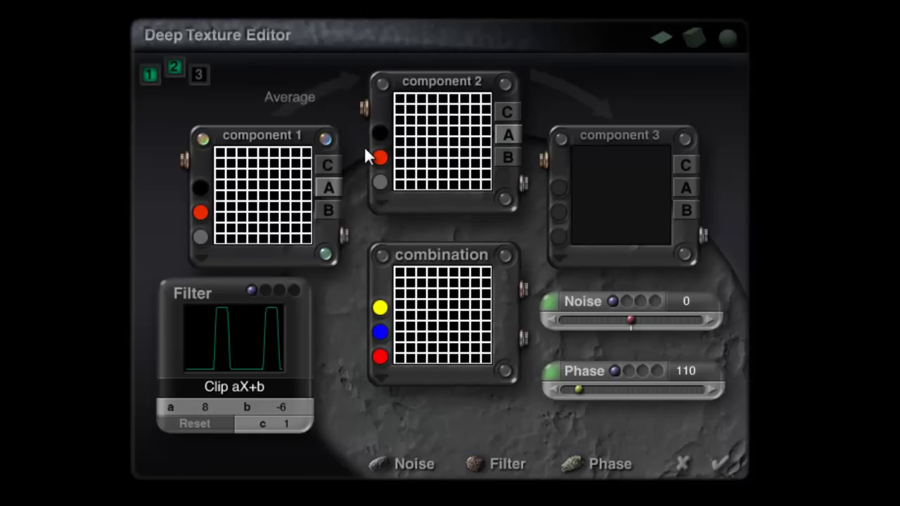
{"action": "left_click", "coordinate": [550, 304]}
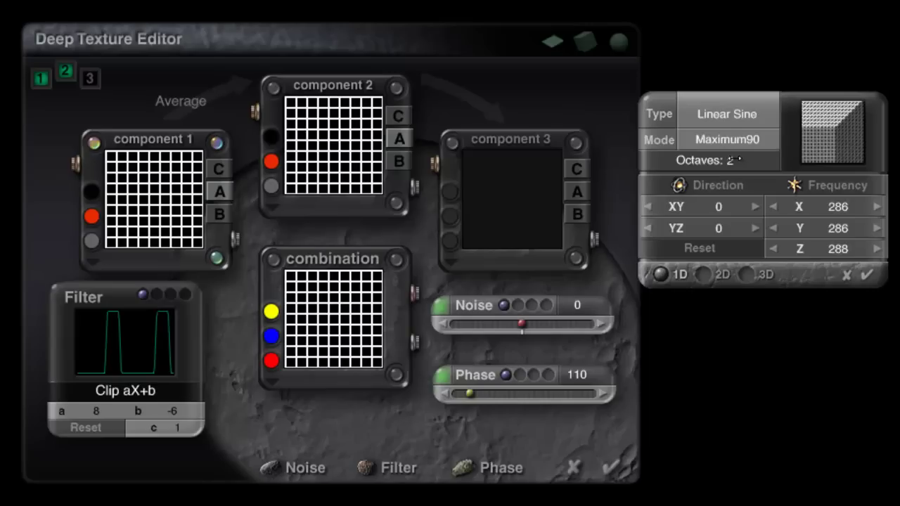
{"action": "left_click_drag", "start_coordinate": [733, 160], "coordinate": [730, 160]}
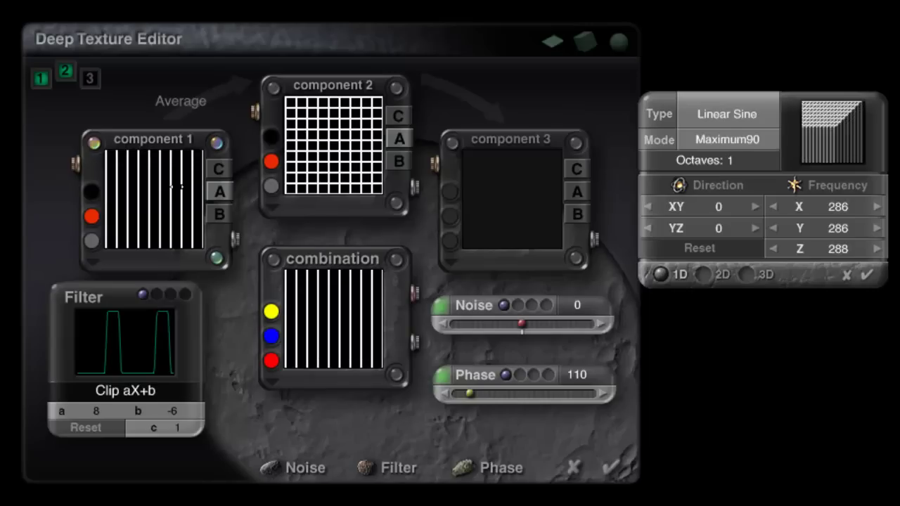
{"action": "left_click", "coordinate": [866, 275]}
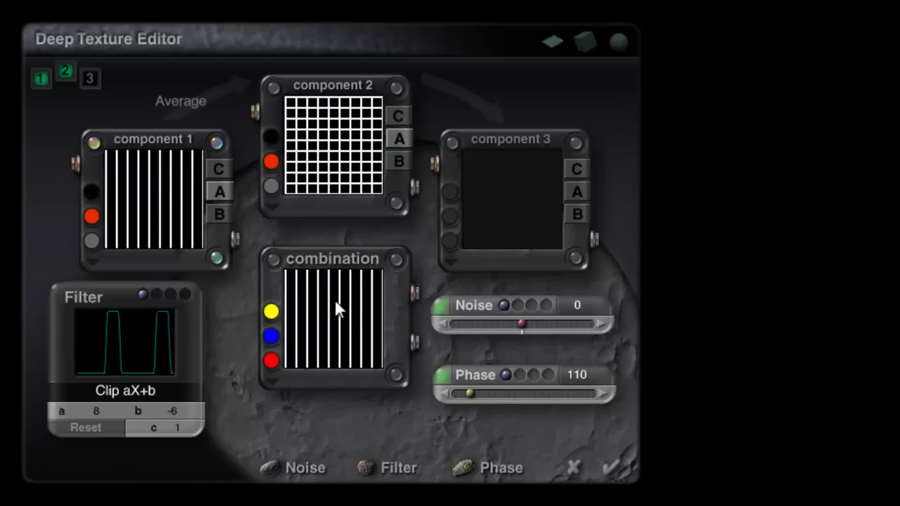
Step: Set the combination's Quantize filter to a 1.9023, b -0.40606 and c 5, and accept the texture
{"action": "left_click", "coordinate": [398, 260]}
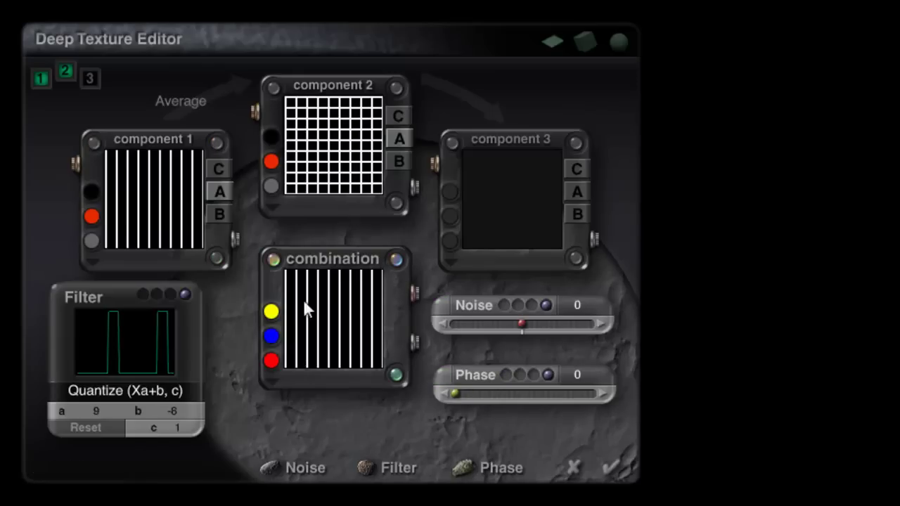
{"action": "left_click", "coordinate": [176, 426]}
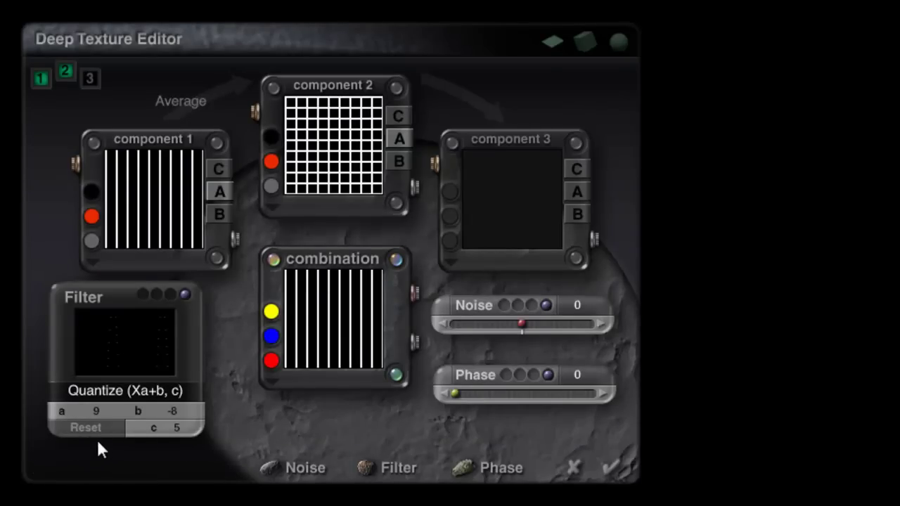
{"action": "left_click_drag", "start_coordinate": [96, 411], "coordinate": [94, 410]}
{"action": "left_click_drag", "start_coordinate": [179, 411], "coordinate": [190, 411]}
{"action": "mouse_move", "coordinate": [97, 411]}
{"action": "left_mouse_down"}
{"action": "mouse_move", "coordinate": [76, 412]}
{"action": "mouse_move", "coordinate": [92, 411]}
{"action": "left_mouse_up"}
{"action": "left_click_drag", "start_coordinate": [179, 412], "coordinate": [182, 411]}
{"action": "left_click_drag", "start_coordinate": [90, 412], "coordinate": [89, 410]}
{"action": "left_click_drag", "start_coordinate": [164, 411], "coordinate": [176, 411]}
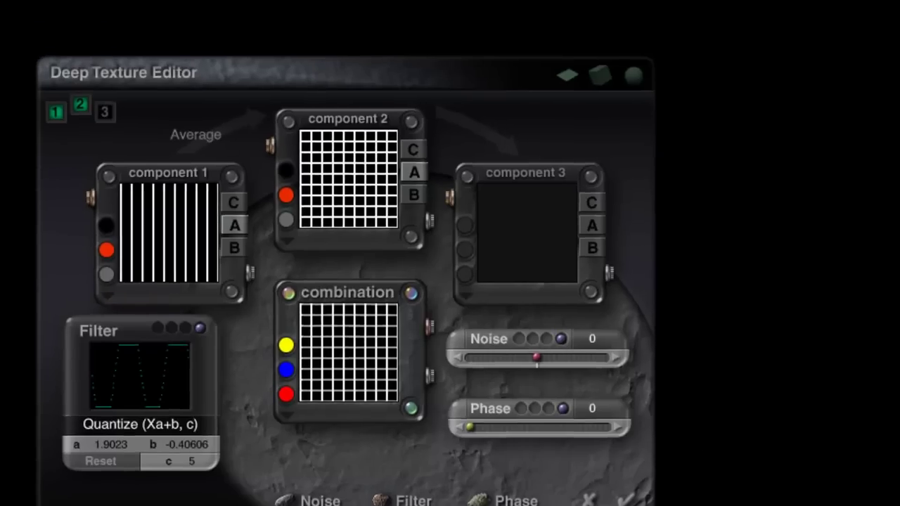
{"action": "left_click", "coordinate": [610, 466]}
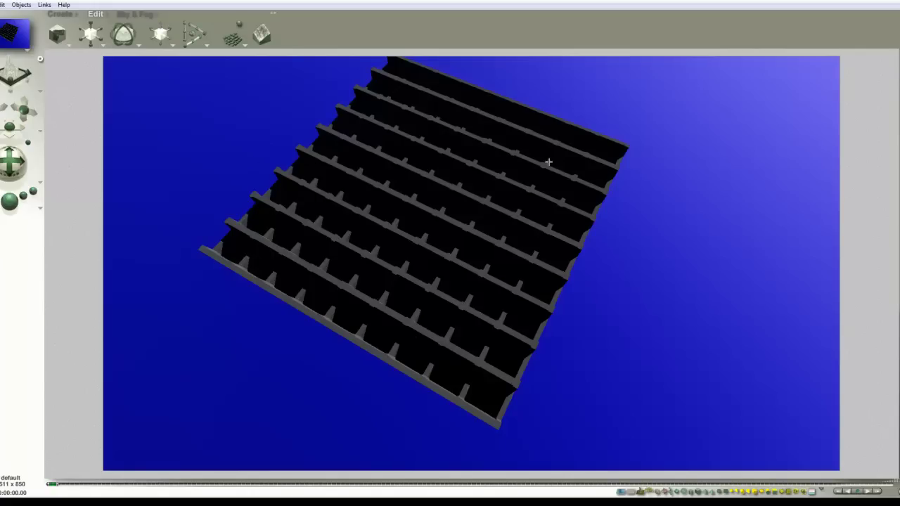
Step: Bring the terrain's texture back up in the Deep Texture Editor and copy component 2 into component 3
{"action": "left_click", "coordinate": [490, 368]}
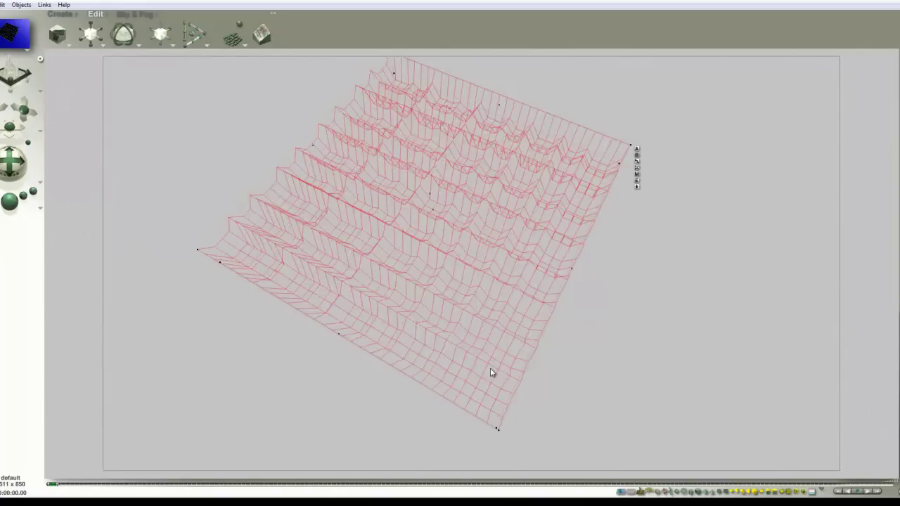
{"action": "left_click", "coordinate": [638, 182]}
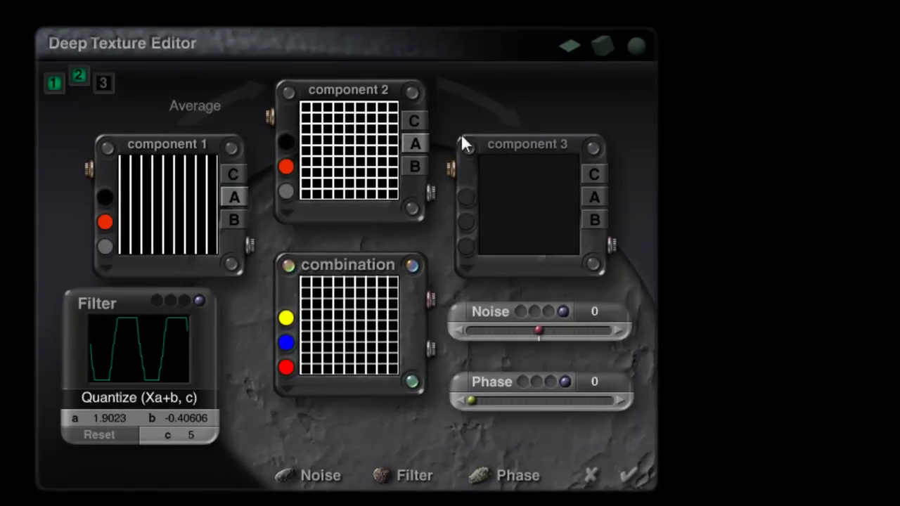
{"action": "left_click_drag", "start_coordinate": [380, 178], "coordinate": [533, 255]}
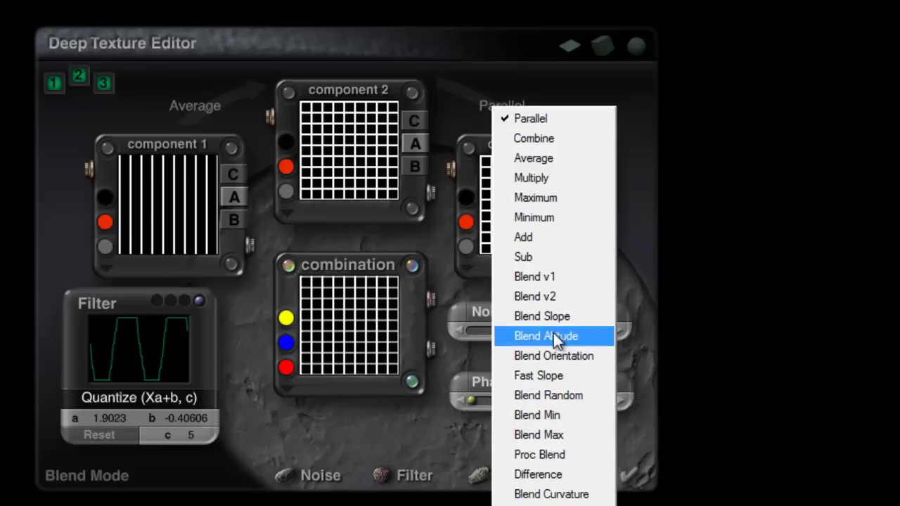
Step: Set component 3's blend mode to Blend Altitude and its noise octaves to 3
{"action": "left_click", "coordinate": [555, 337]}
{"action": "left_click", "coordinate": [594, 149]}
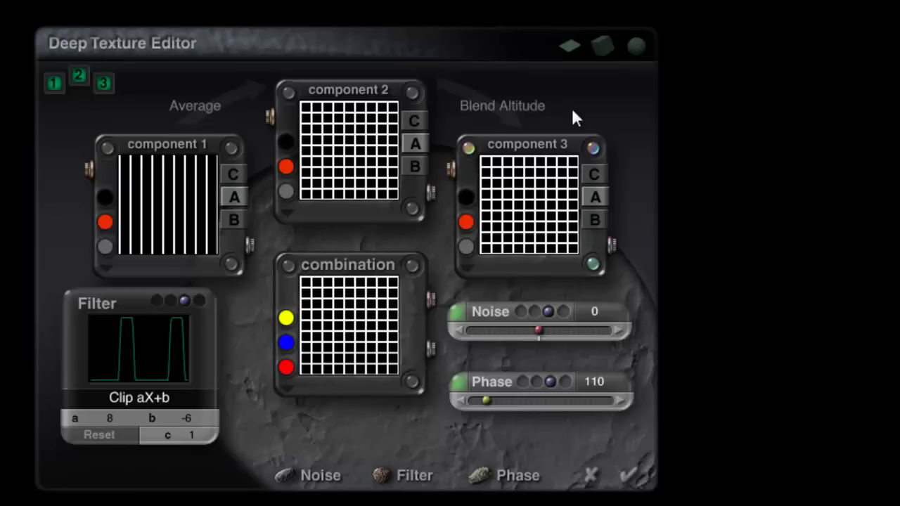
{"action": "left_click", "coordinate": [457, 312]}
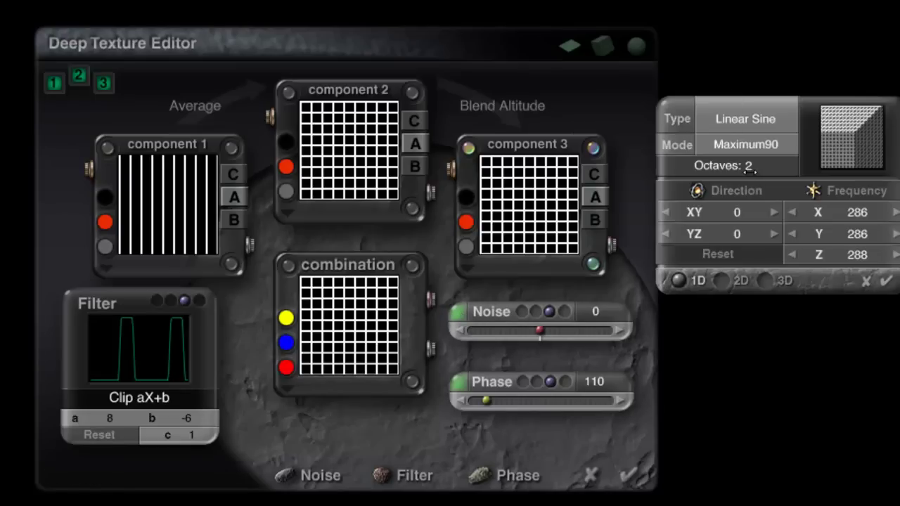
{"action": "left_click", "coordinate": [750, 169]}
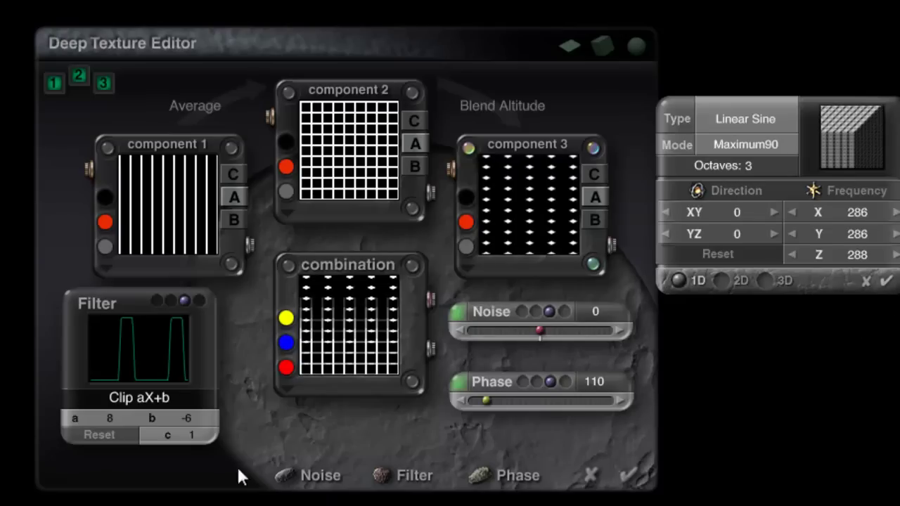
Step: Change component 3's filter to SawWave(Xa+b), reset its values, and set a to 1.4493
{"action": "left_click", "coordinate": [146, 401]}
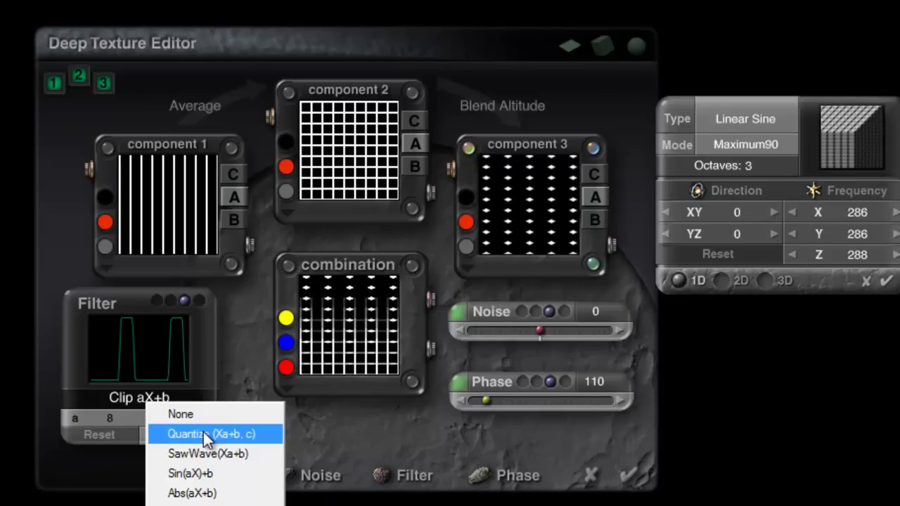
{"action": "left_click", "coordinate": [209, 455]}
{"action": "left_click", "coordinate": [107, 431]}
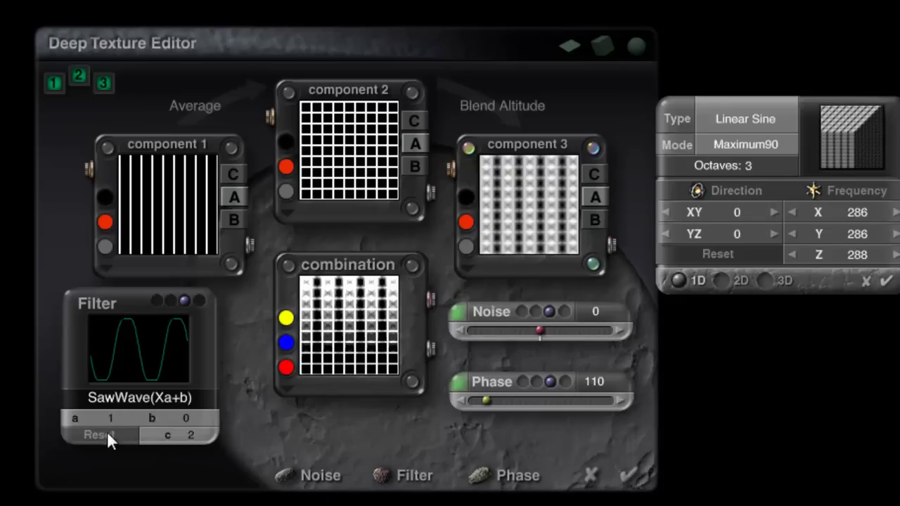
{"action": "left_click_drag", "start_coordinate": [105, 417], "coordinate": [98, 420]}
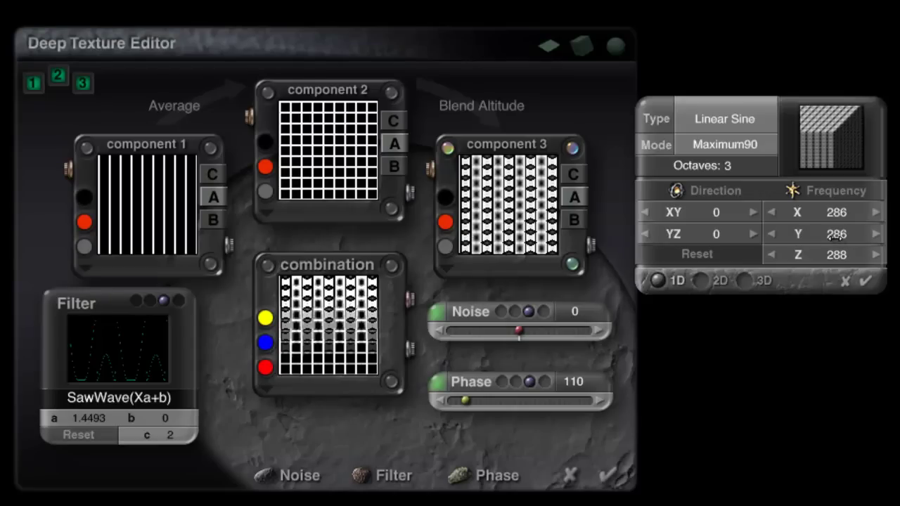
Step: Set component 3's noise Y frequency to 143, then accept the noise and the texture
{"action": "left_click_drag", "start_coordinate": [845, 236], "coordinate": [836, 234]}
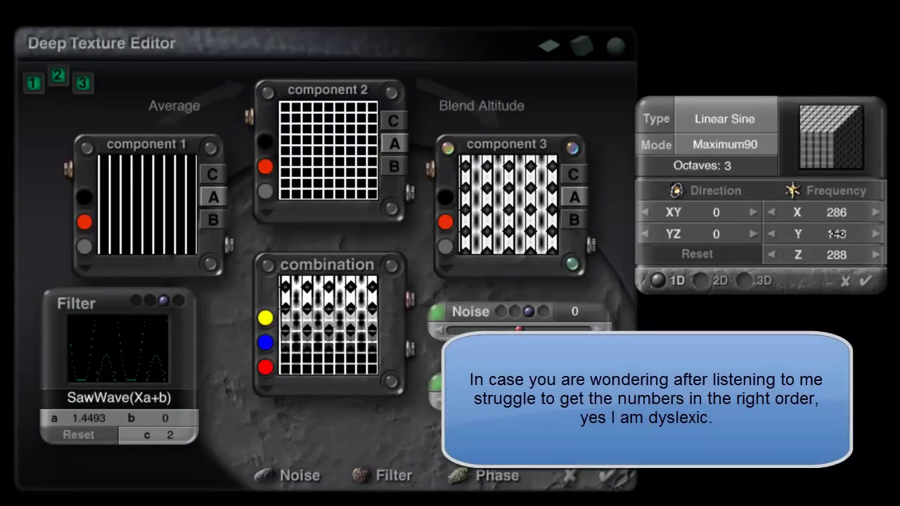
{"action": "left_click", "coordinate": [865, 281]}
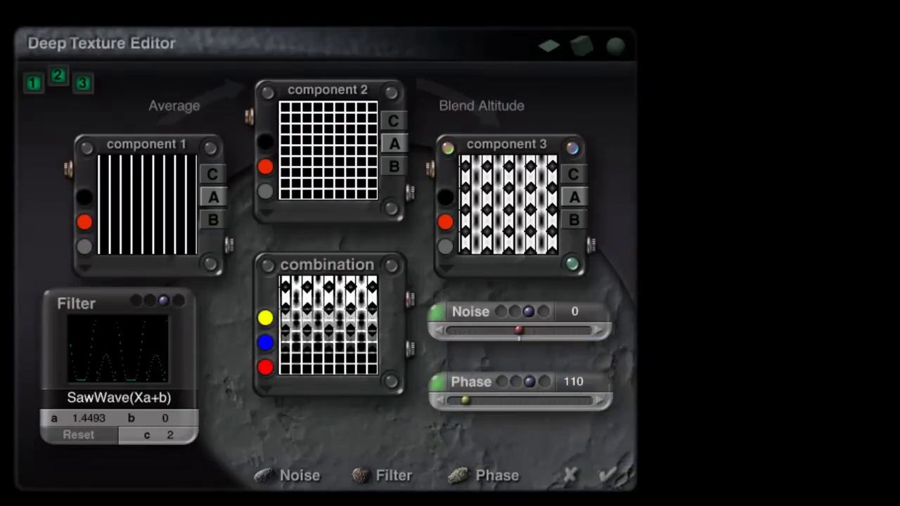
{"action": "left_click", "coordinate": [607, 474]}
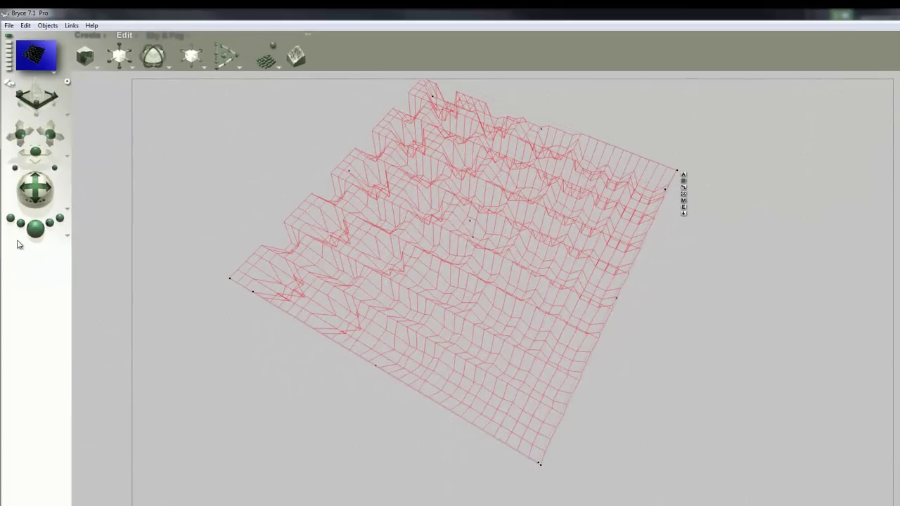
Step: Render the terrain, brighten the sky lighting, and render it again
{"action": "left_click", "coordinate": [41, 230]}
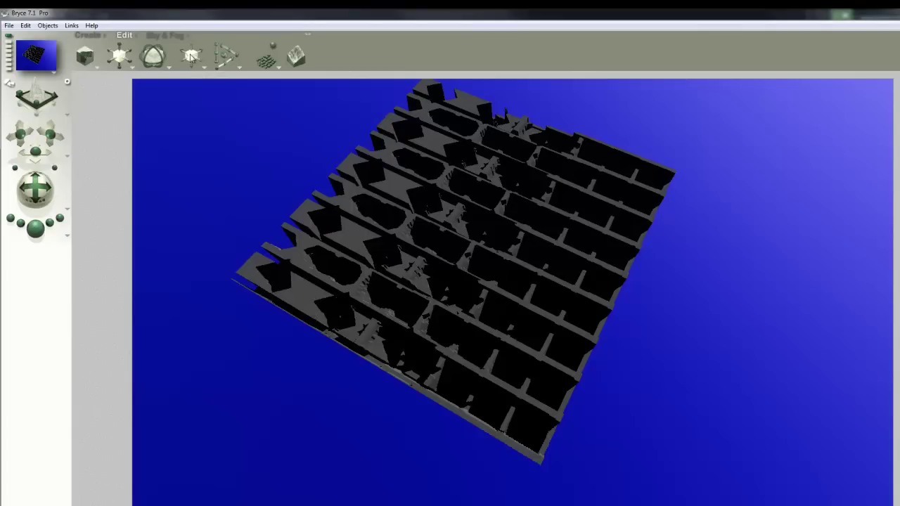
{"action": "left_click", "coordinate": [167, 34]}
{"action": "left_click", "coordinate": [137, 232]}
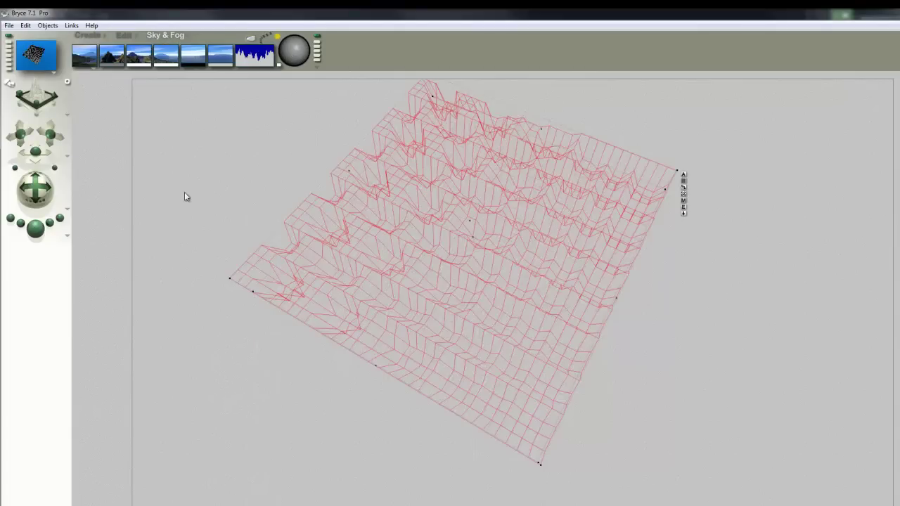
{"action": "key", "text": "ctrl+r"}
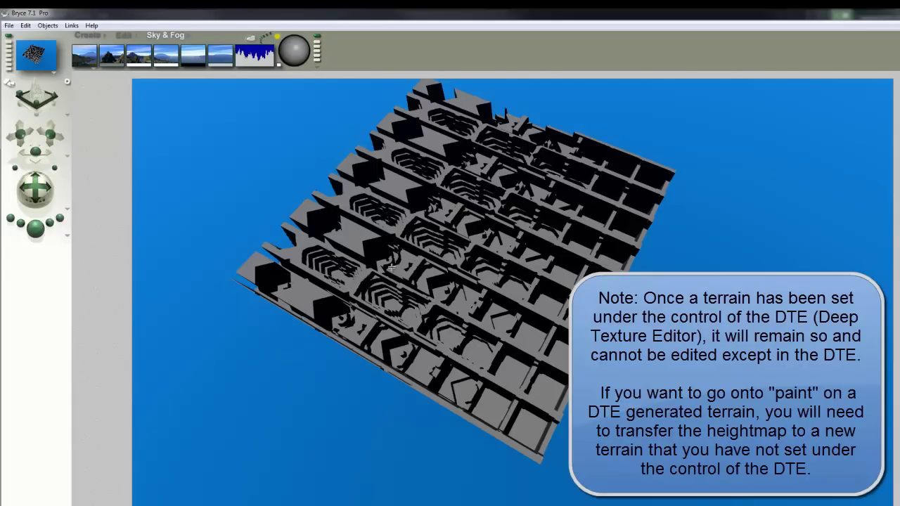
Step: Save the scene as Pan1 in Bryce 7 format
{"action": "left_click", "coordinate": [9, 25]}
{"action": "left_click", "coordinate": [48, 111]}
{"action": "left_click", "coordinate": [429, 322]}
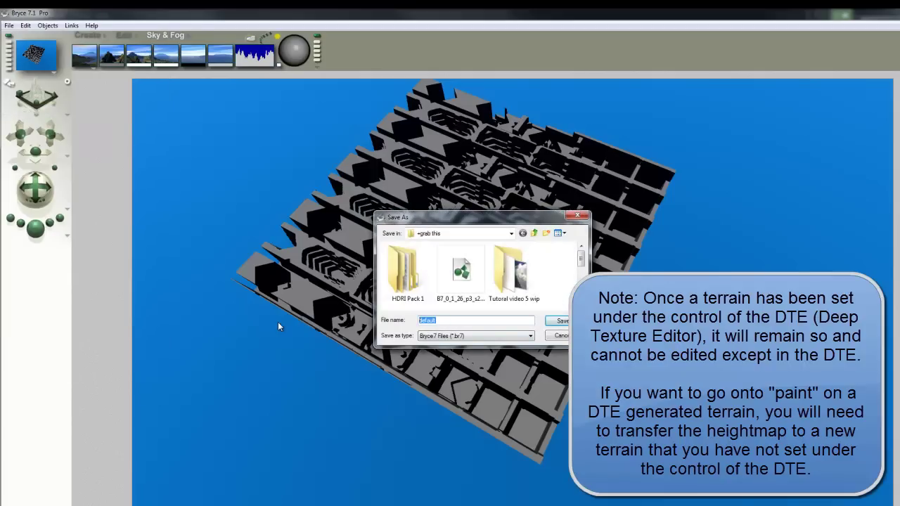
{"action": "type", "text": "Pan1"}
{"action": "key", "text": "Return"}
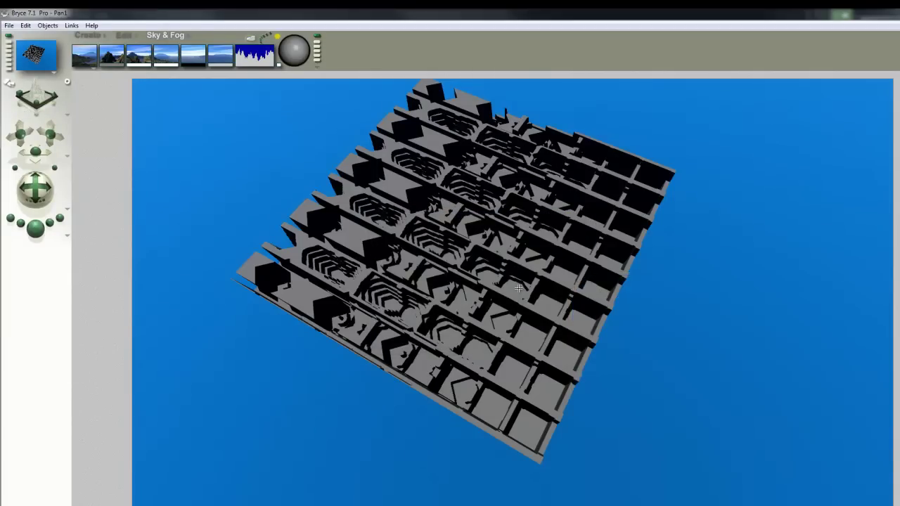
Step: Move the grid terrain off to one side of the view, add a second terrain beside it and open that in the Terrain Editor
{"action": "key", "text": "Escape"}
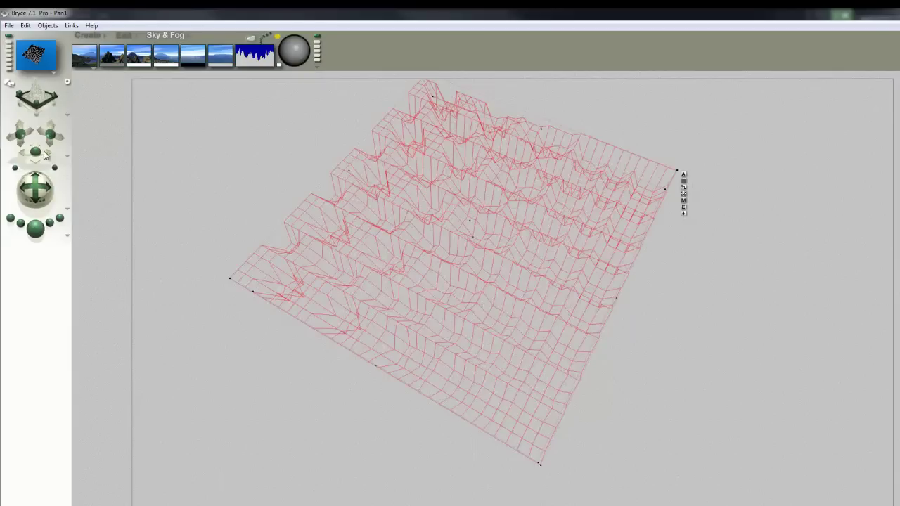
{"action": "left_click_drag", "start_coordinate": [35, 152], "coordinate": [35, 152]}
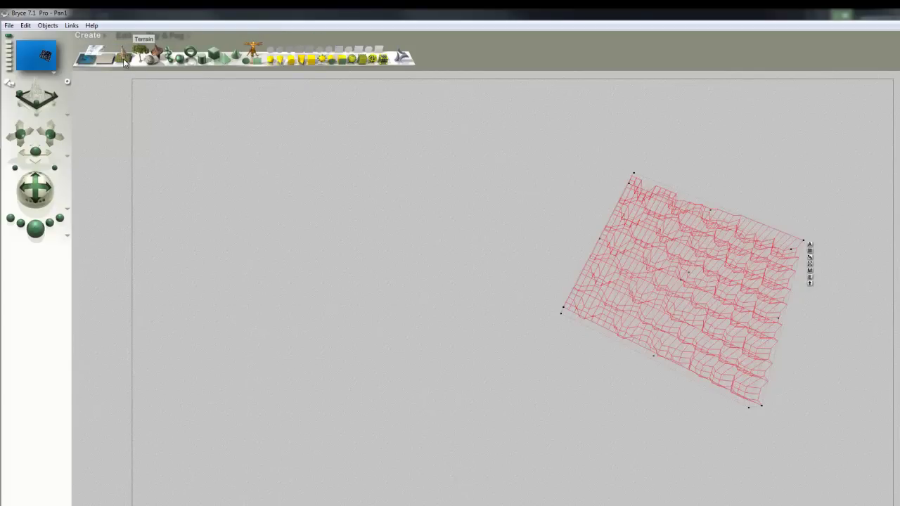
{"action": "left_click", "coordinate": [123, 57]}
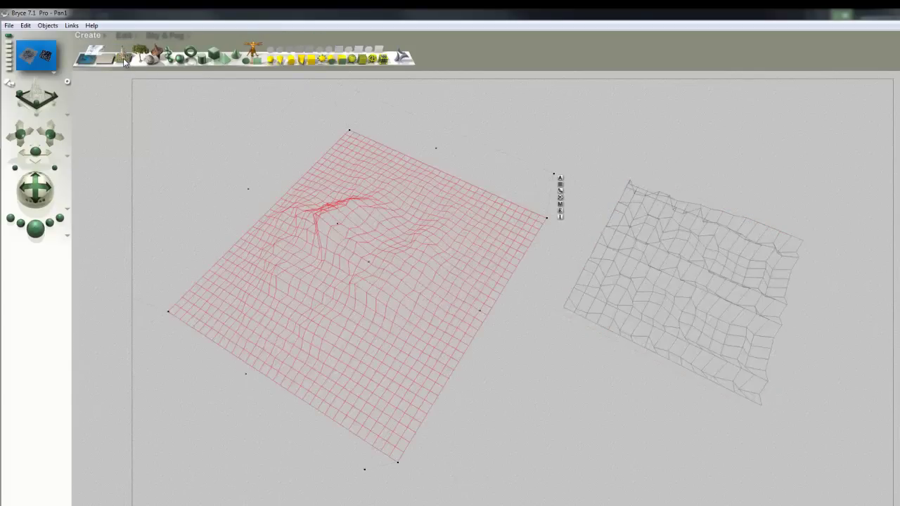
{"action": "left_click", "coordinate": [559, 211]}
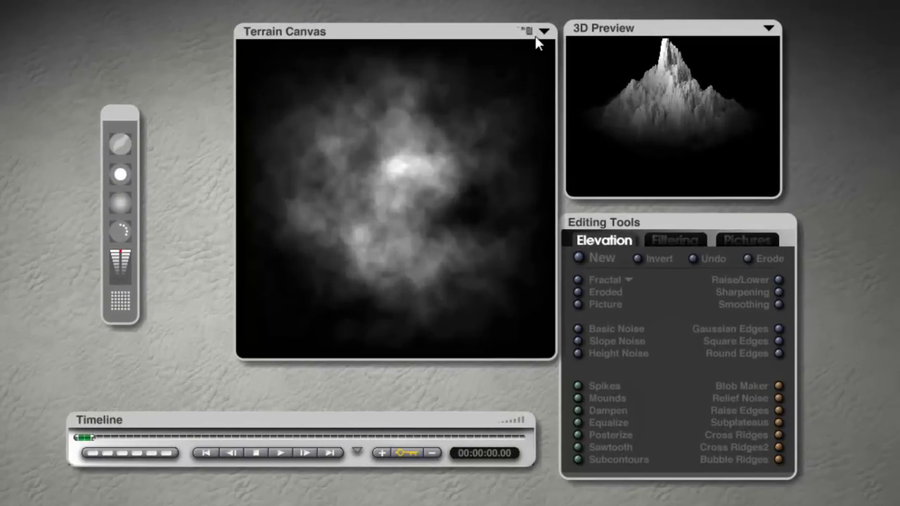
{"action": "left_click", "coordinate": [543, 32]}
{"action": "left_click", "coordinate": [581, 92]}
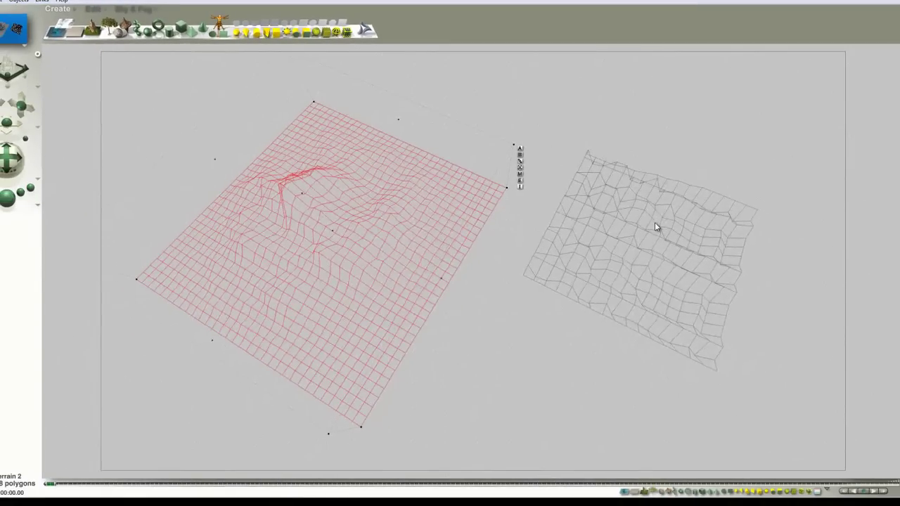
Step: Copy the heightmap of the grid terrain (Terrain 1) and paste it into the newly added terrain
{"action": "right_click", "coordinate": [647, 226]}
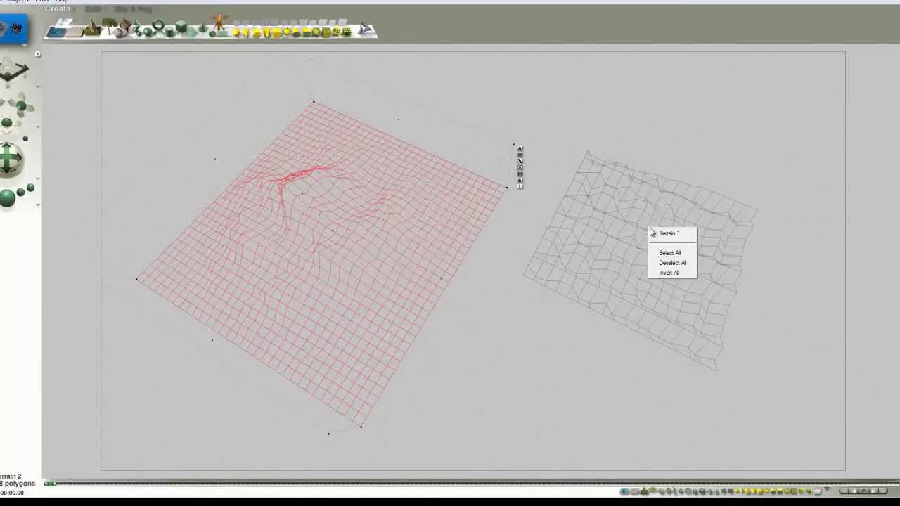
{"action": "left_click", "coordinate": [667, 233]}
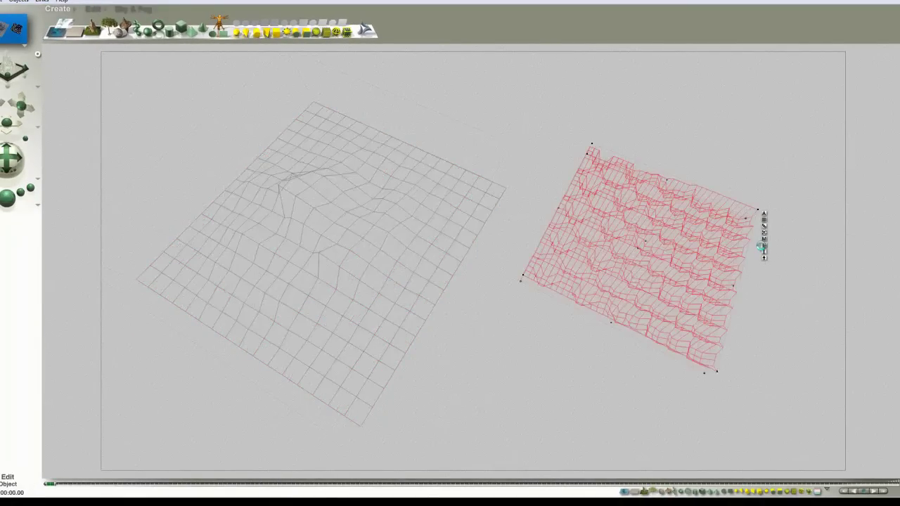
{"action": "left_click", "coordinate": [762, 246]}
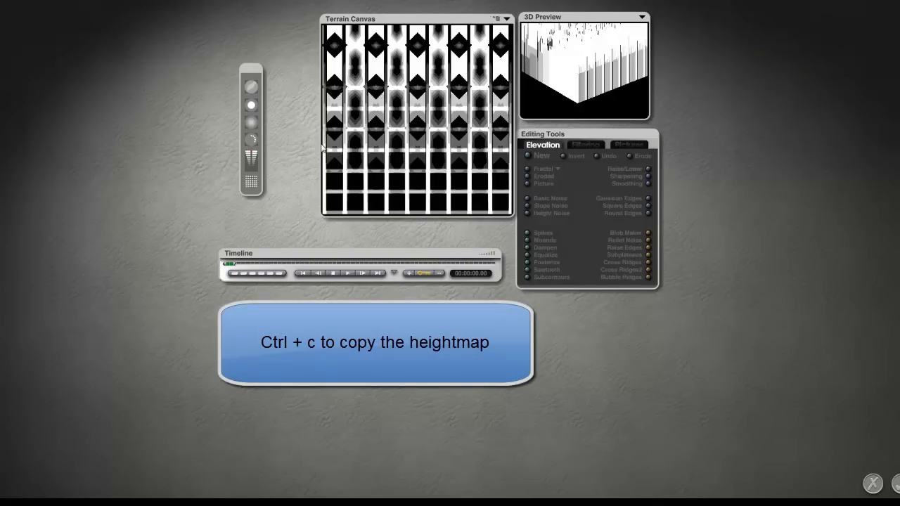
{"action": "left_click", "coordinate": [897, 485]}
{"action": "right_click", "coordinate": [374, 258]}
{"action": "left_click", "coordinate": [393, 265]}
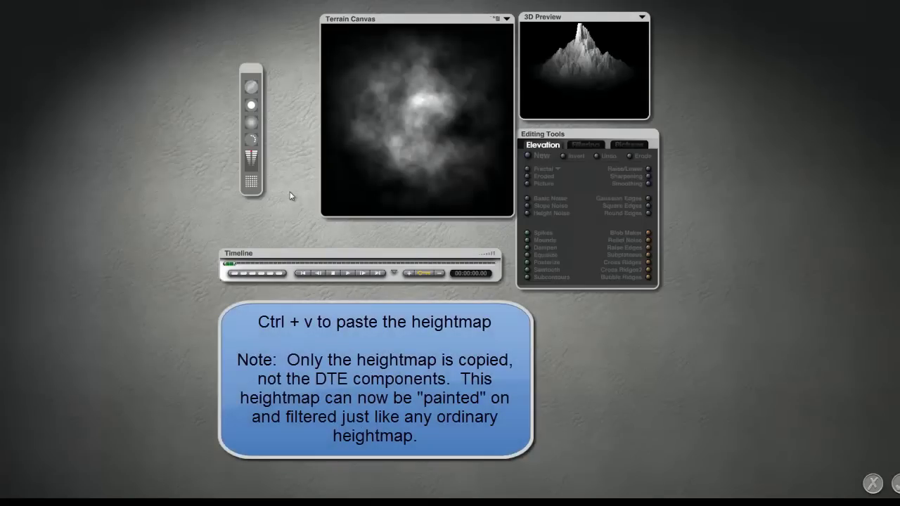
{"action": "key", "text": "ctrl+v"}
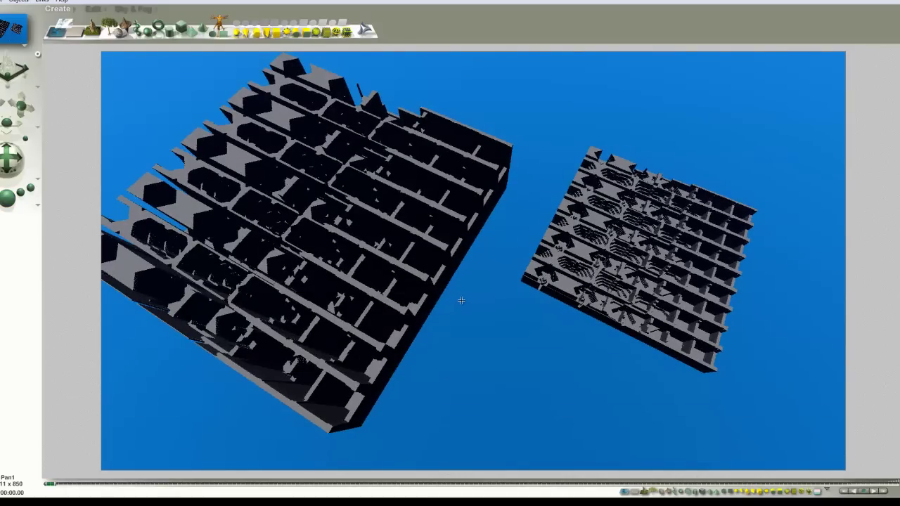
Step: Duplicate the terrain holding the pasted heightmap and place the copy edge to edge with it
{"action": "key", "text": "Escape"}
{"action": "key", "text": "2"}
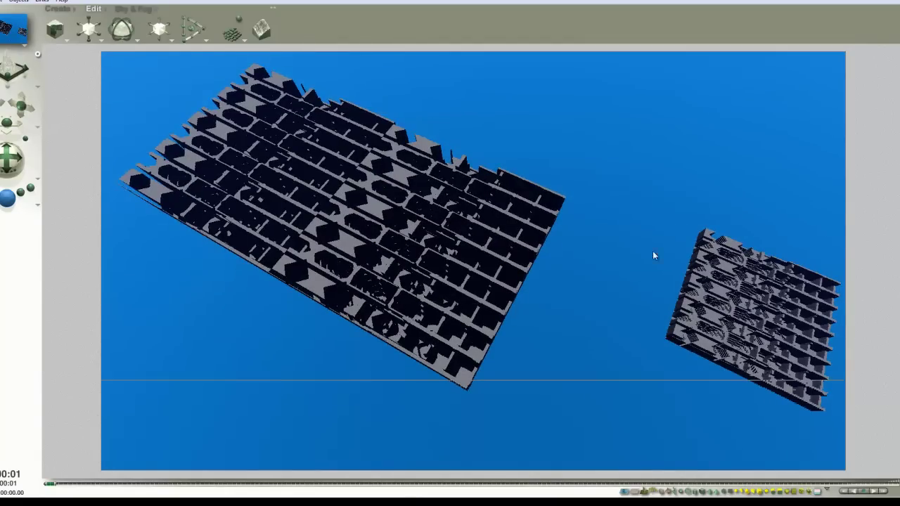
{"action": "left_click", "coordinate": [550, 276]}
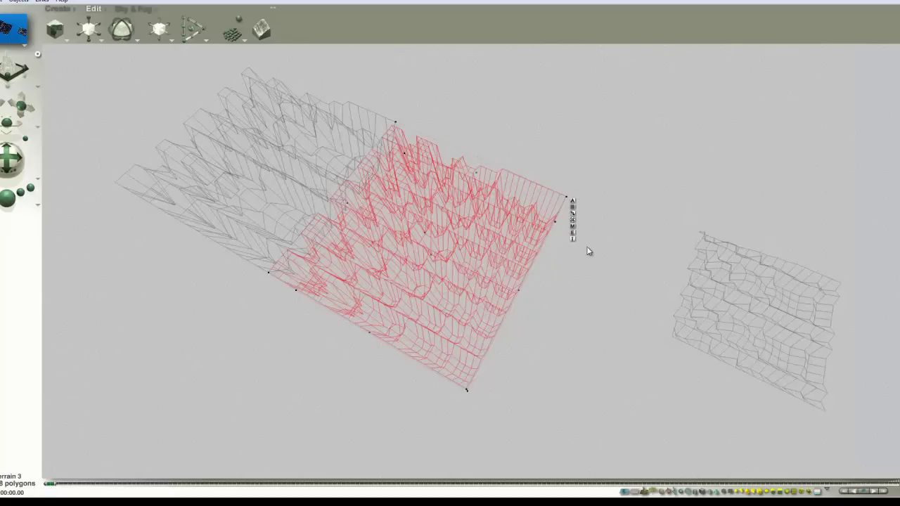
Step: Turn off component 3 in the deep texture of the source terrain (Terrain 1) and accept the plain grid
{"action": "left_click_drag", "start_coordinate": [754, 313], "coordinate": [770, 323]}
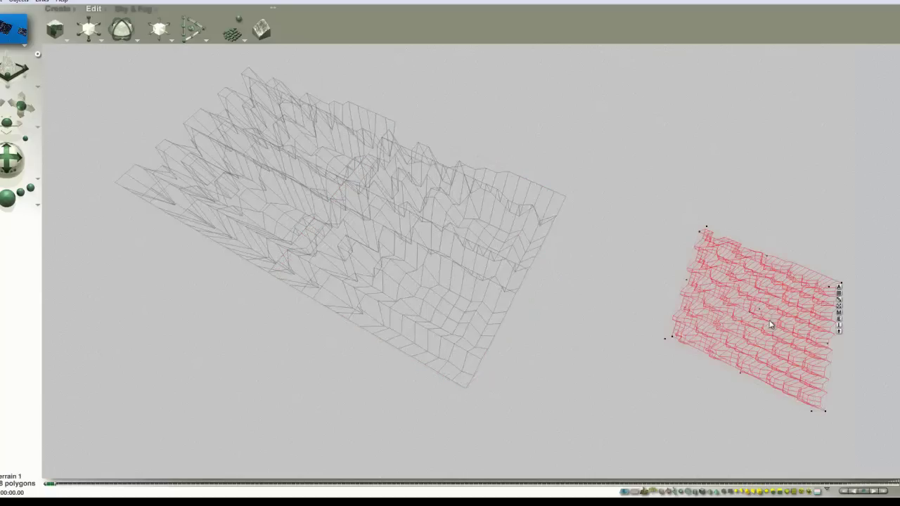
{"action": "left_click", "coordinate": [839, 320]}
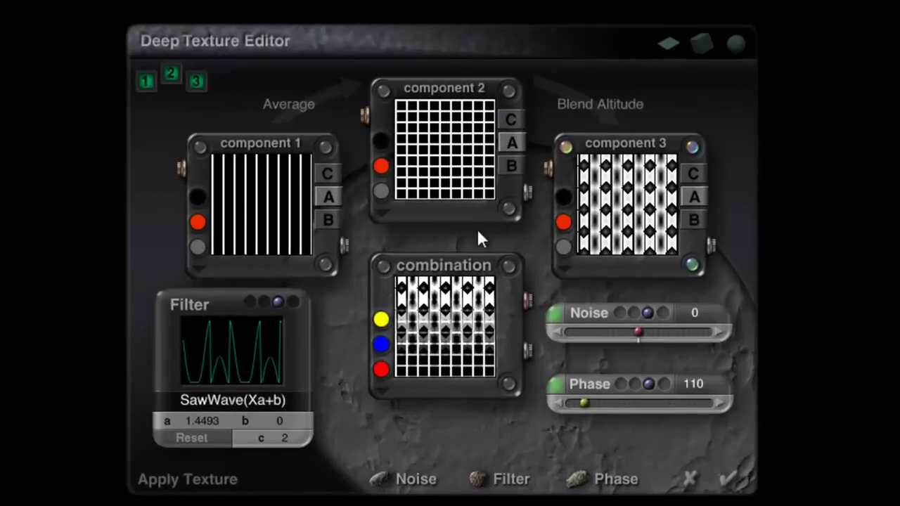
{"action": "left_click", "coordinate": [173, 74]}
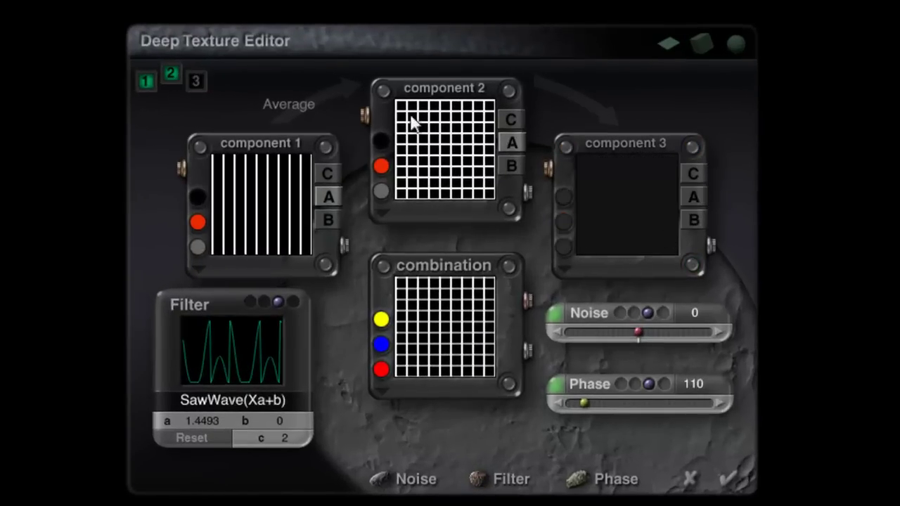
{"action": "left_click", "coordinate": [731, 479]}
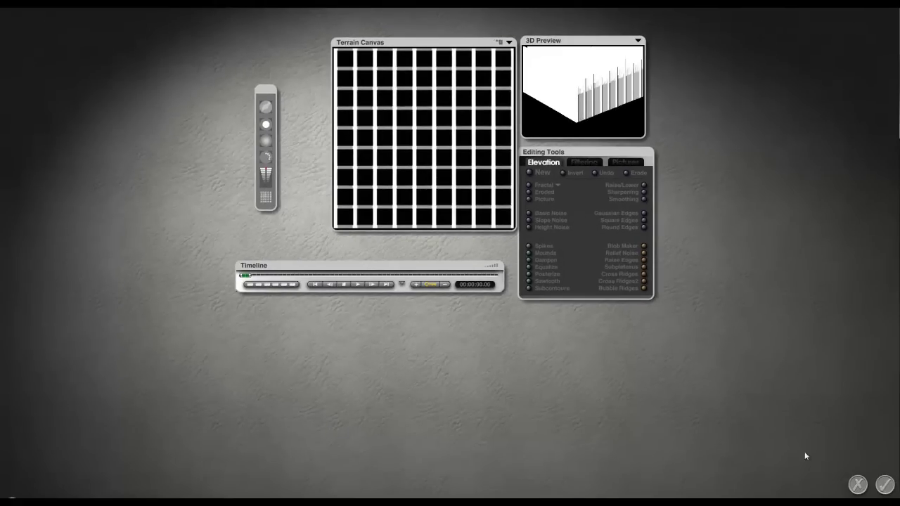
{"action": "left_click", "coordinate": [885, 484]}
Step: Paste the plain grid heightmap into Terrain 3 and accept the terrain edit
{"action": "left_click", "coordinate": [509, 256]}
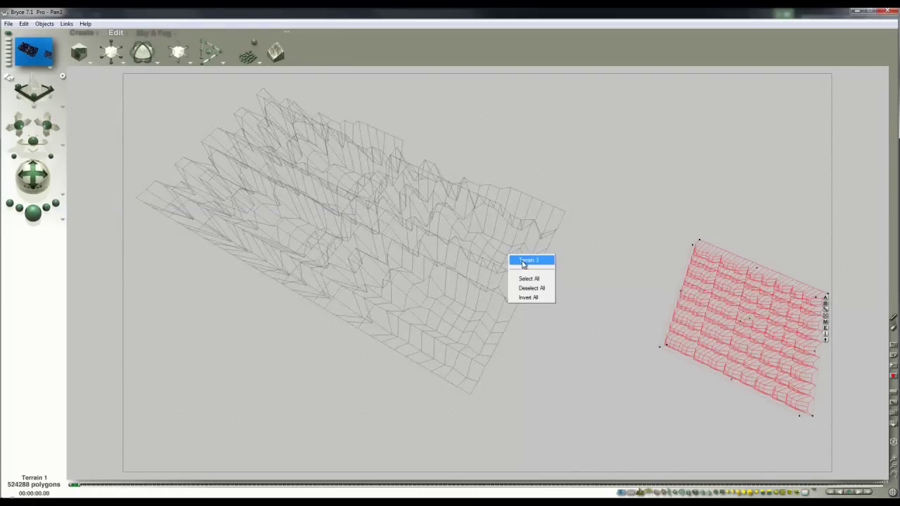
{"action": "left_click", "coordinate": [519, 259]}
{"action": "left_click", "coordinate": [572, 246]}
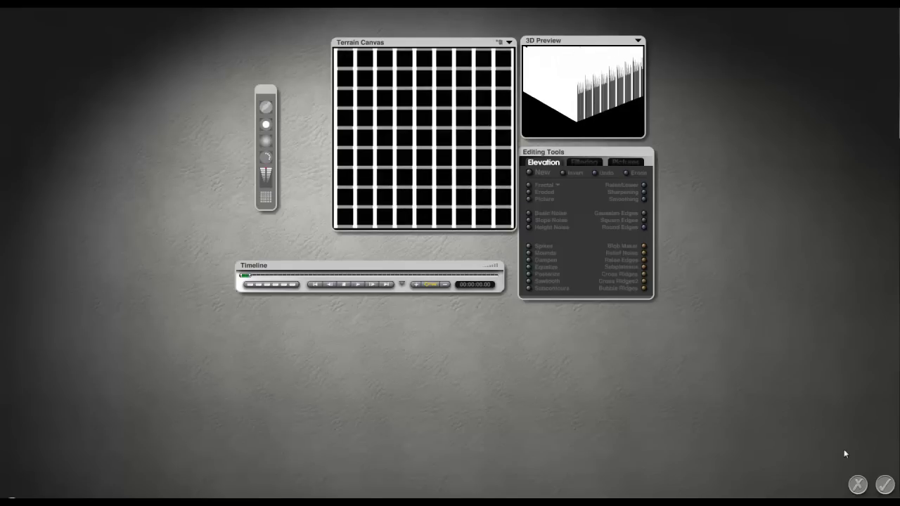
{"action": "left_click", "coordinate": [885, 484]}
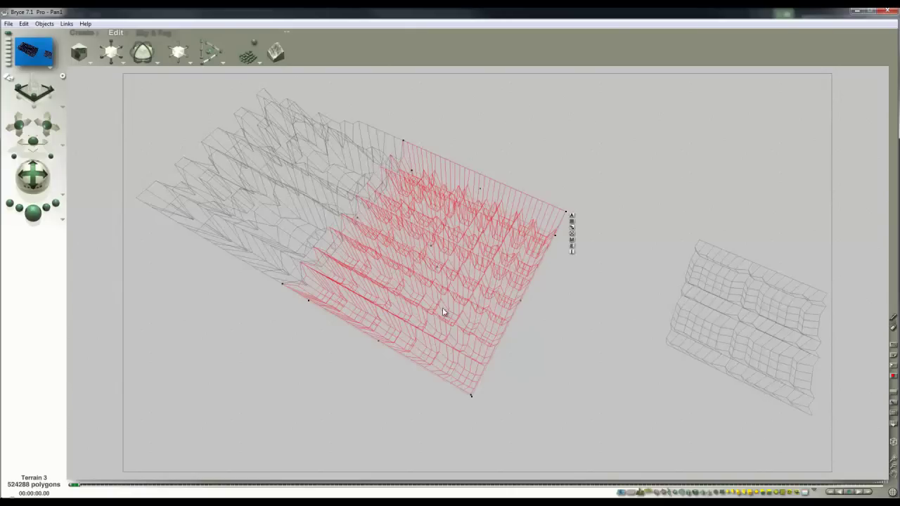
Step: Render the two adjoining terrains to check how their heightmaps meet
{"action": "left_click_drag", "start_coordinate": [45, 127], "coordinate": [53, 213]}
{"action": "left_click", "coordinate": [34, 212]}
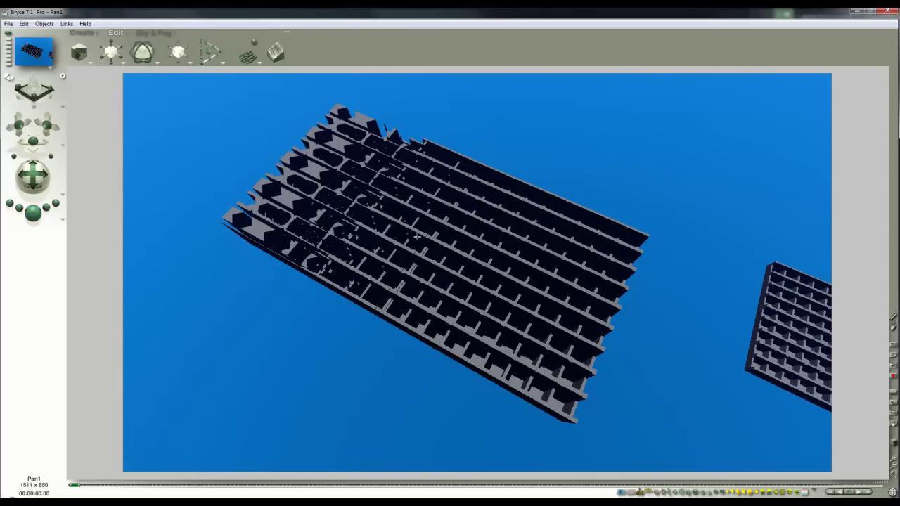
{"action": "left_click", "coordinate": [550, 339]}
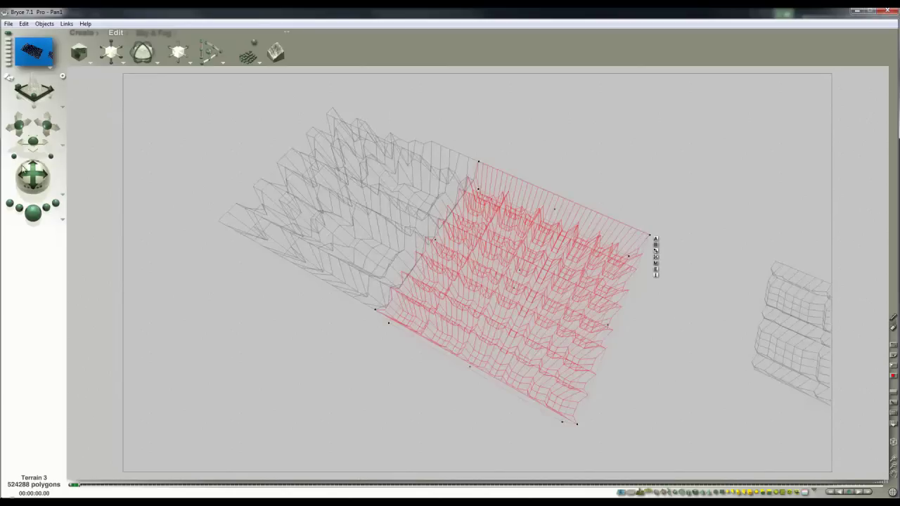
Step: Reopen the deep texture of Terrain 1 and turn component 3 back on
{"action": "left_click_drag", "start_coordinate": [33, 142], "coordinate": [34, 149]}
{"action": "left_click", "coordinate": [711, 365], "text": "ctrl"}
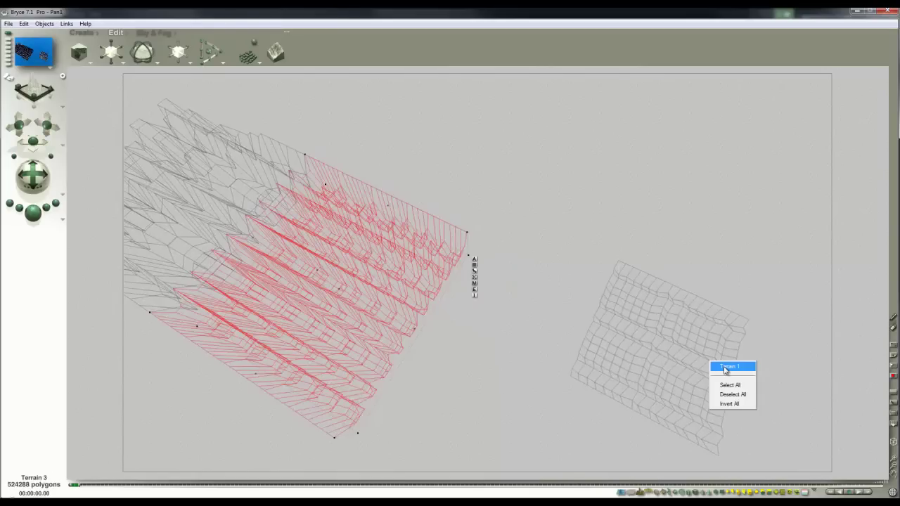
{"action": "left_click", "coordinate": [719, 366]}
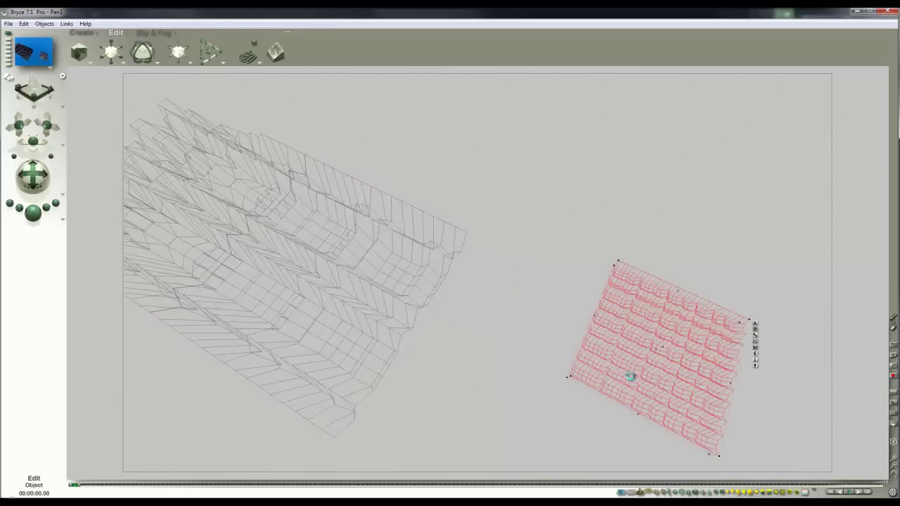
{"action": "key", "text": "ctrl+e"}
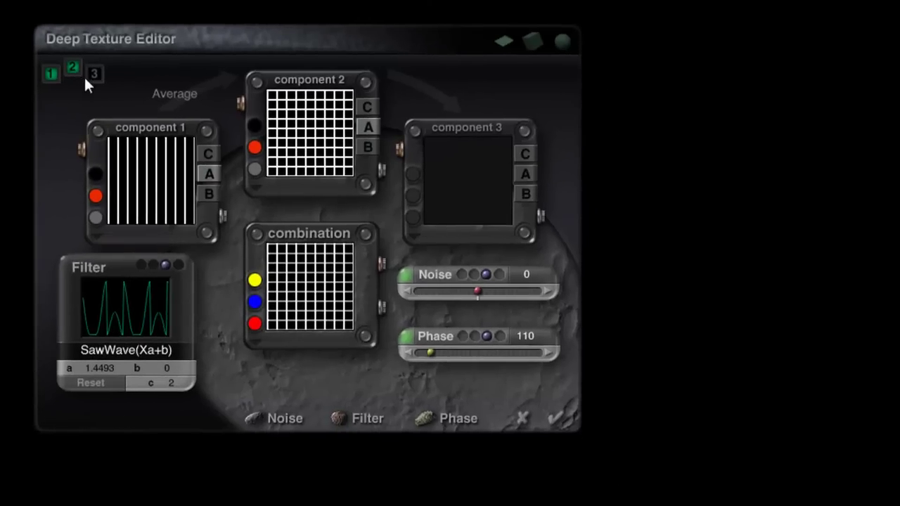
{"action": "left_click", "coordinate": [91, 77]}
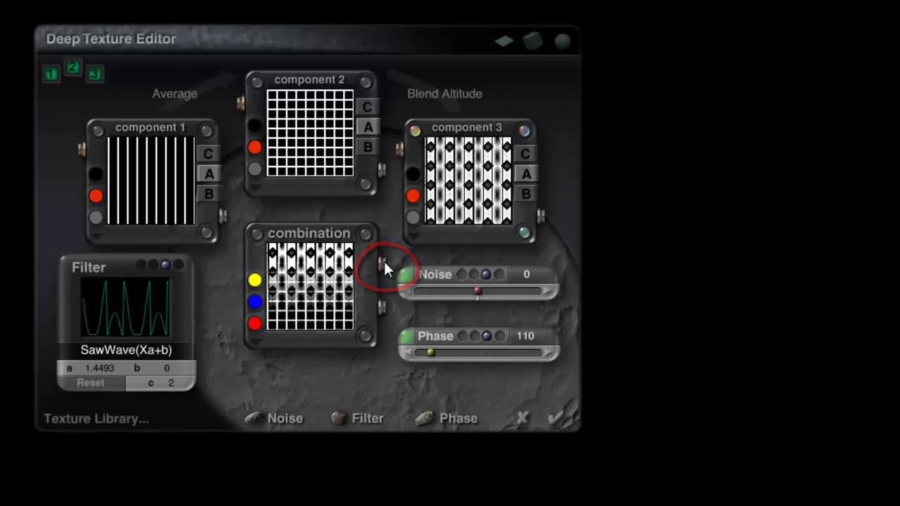
Step: Add the three-component combination texture to the Basic category of the texture library
{"action": "left_click", "coordinate": [383, 264]}
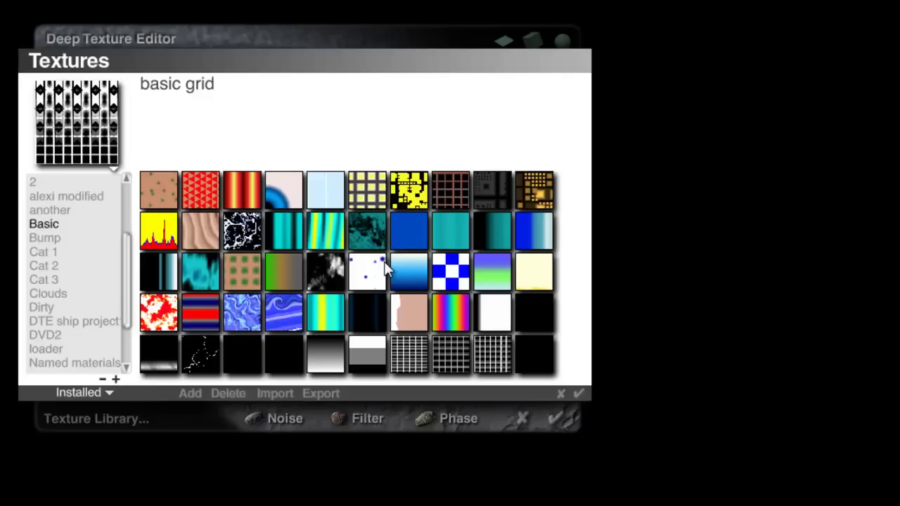
{"action": "left_click", "coordinate": [191, 394]}
{"action": "left_click", "coordinate": [439, 291]}
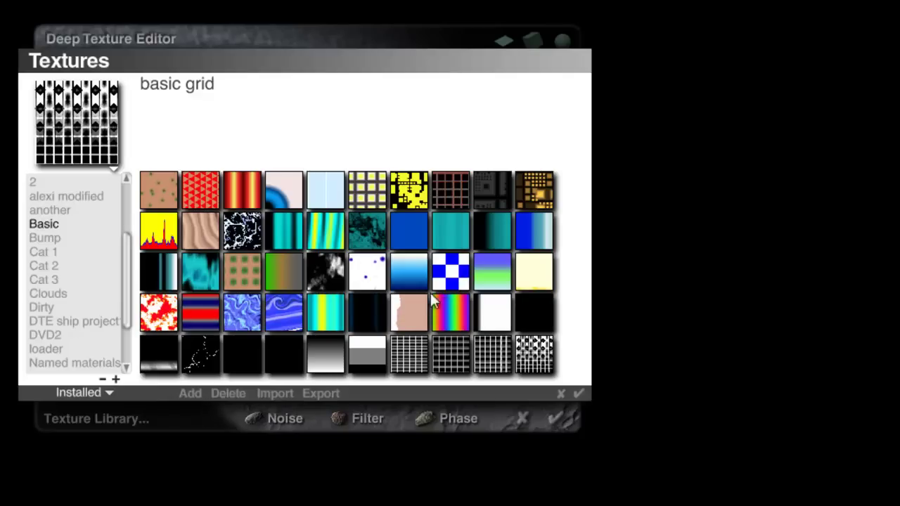
Step: Accept the texture library and deep texture changes, and delete Terrain 1 from the scene
{"action": "left_click", "coordinate": [577, 395]}
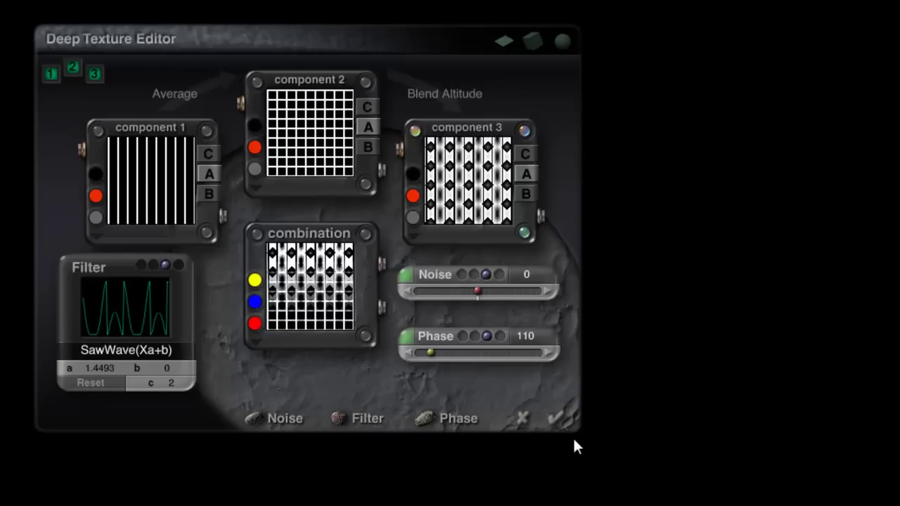
{"action": "left_click", "coordinate": [559, 418]}
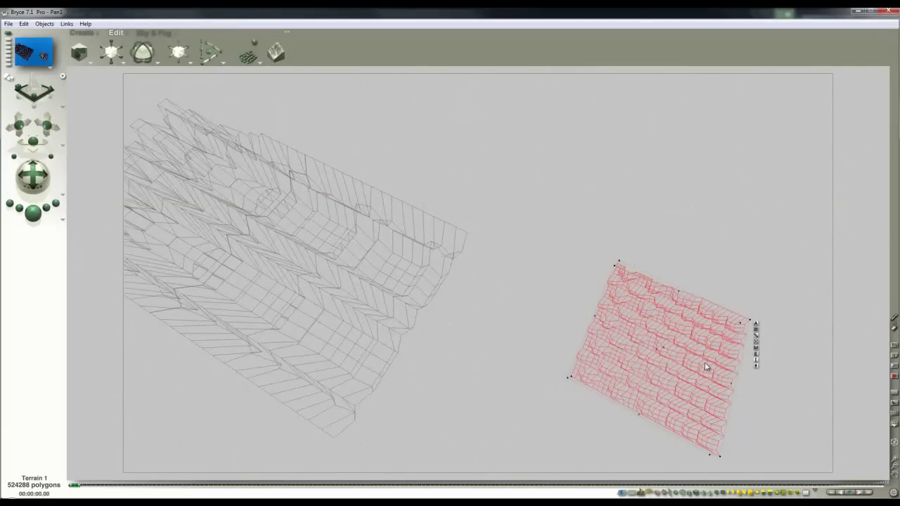
{"action": "key", "text": "Delete"}
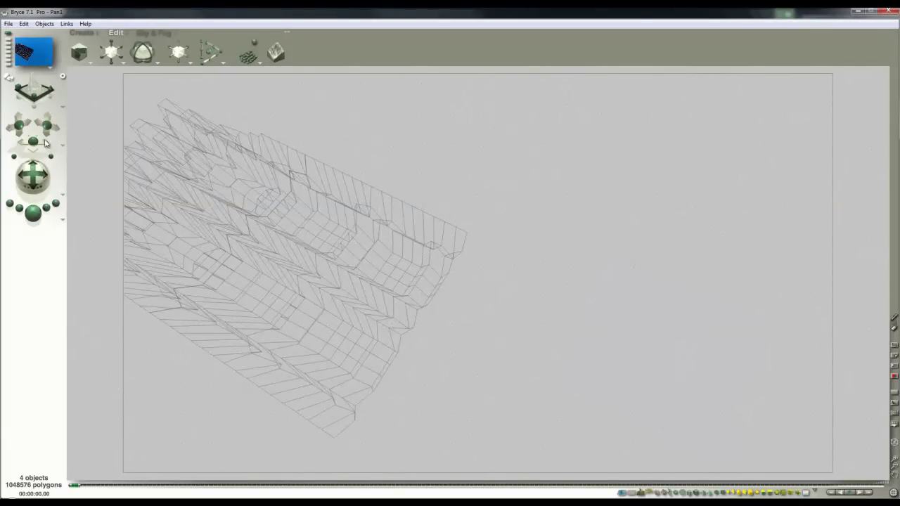
Step: Frame and render the two adjoining terrains, and save the scene under the file name Pan2
{"action": "left_click_drag", "start_coordinate": [33, 141], "coordinate": [52, 142]}
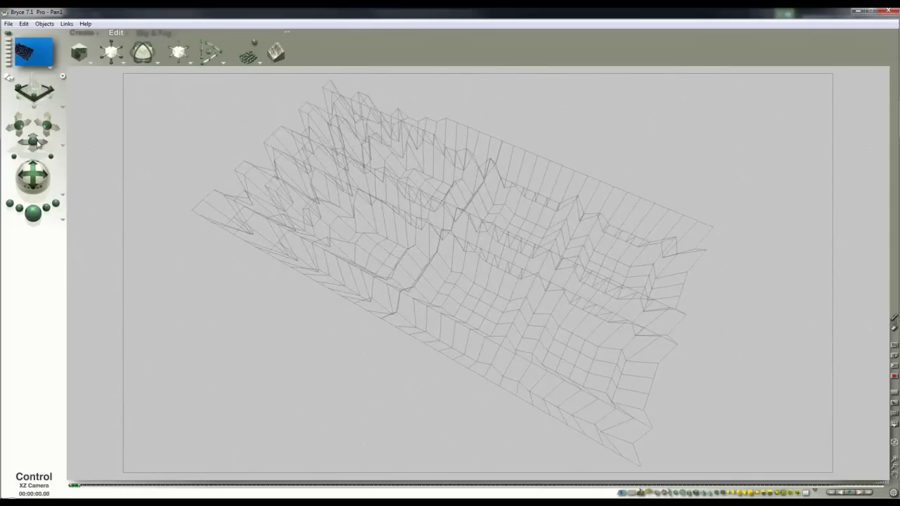
{"action": "left_click", "coordinate": [50, 225]}
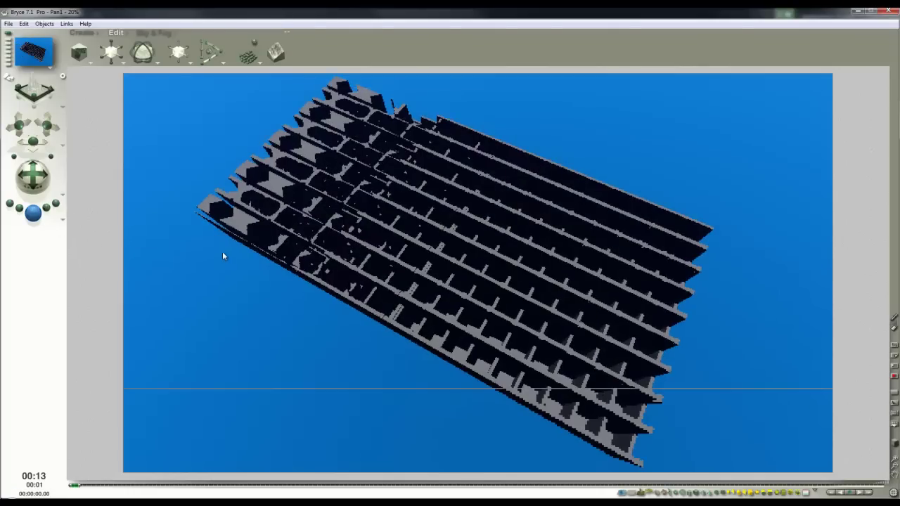
{"action": "left_click", "coordinate": [8, 24]}
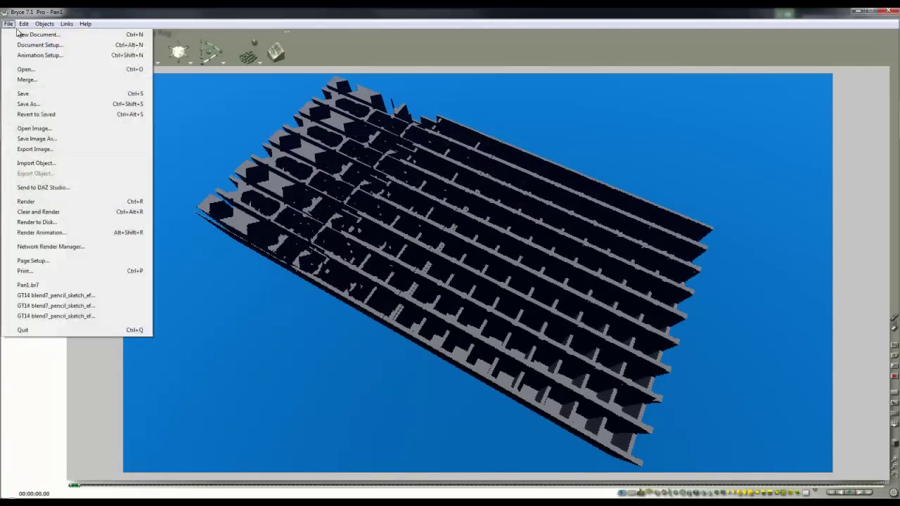
{"action": "left_click", "coordinate": [30, 104]}
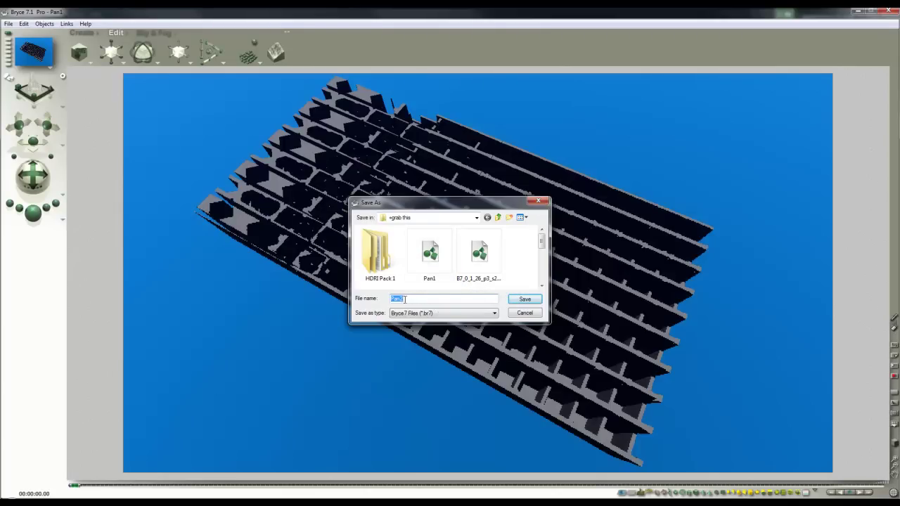
{"action": "left_click", "coordinate": [526, 301]}
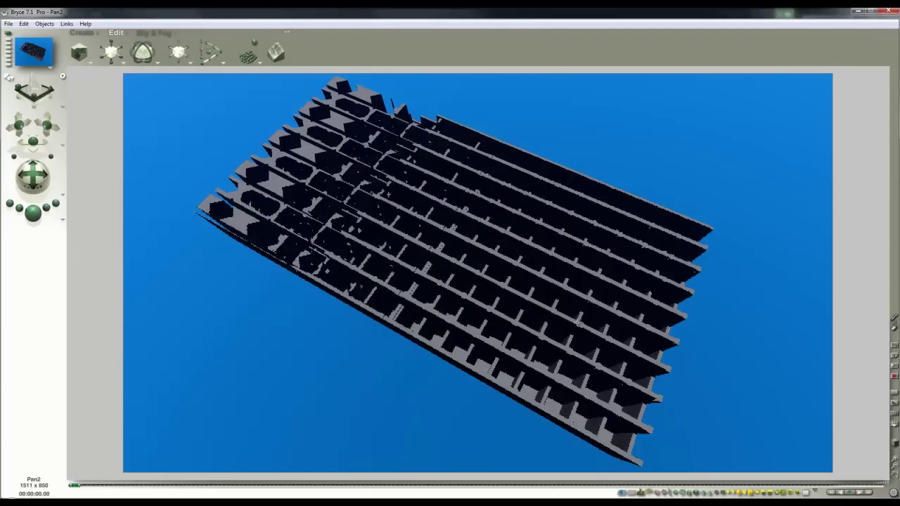
Step: Load the basic grid texture into component A of both terrains' material, driving Reflection with it and returning Diffuse to a plain colour
{"action": "left_click", "coordinate": [704, 325]}
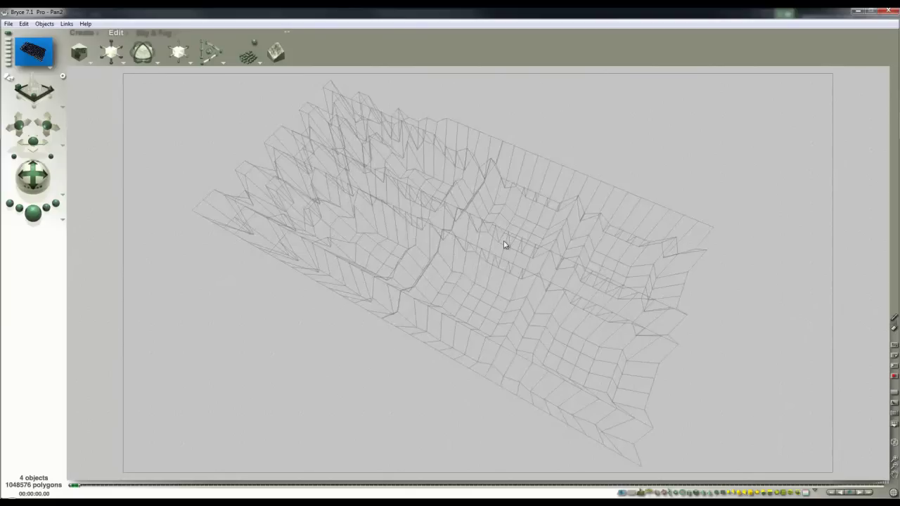
{"action": "left_click", "coordinate": [689, 277]}
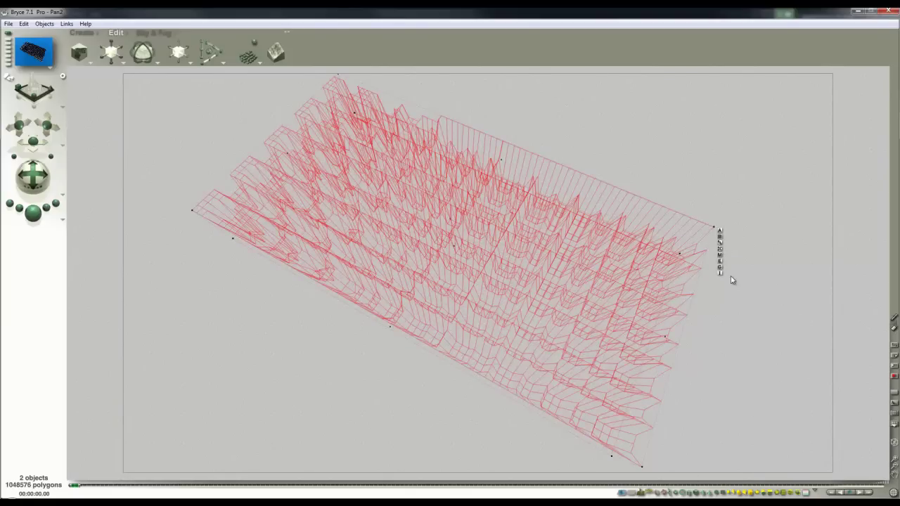
{"action": "left_click", "coordinate": [720, 258]}
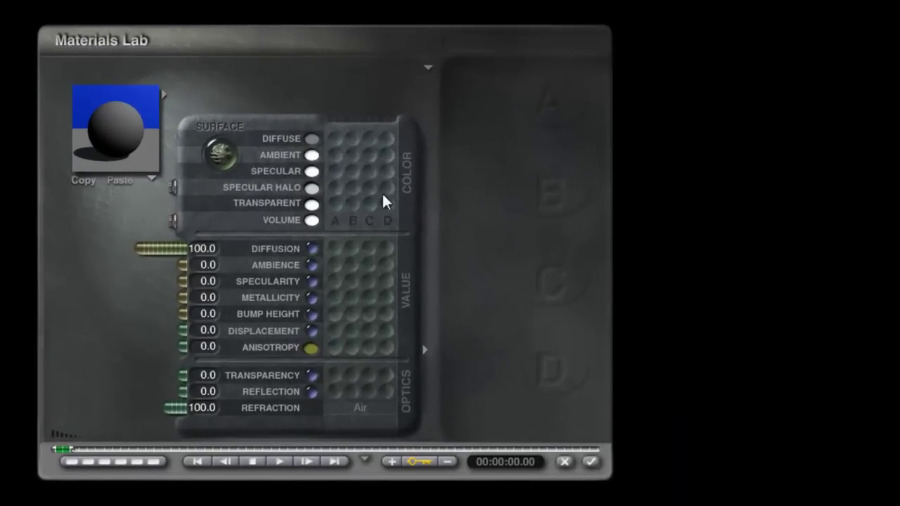
{"action": "left_click", "coordinate": [336, 140]}
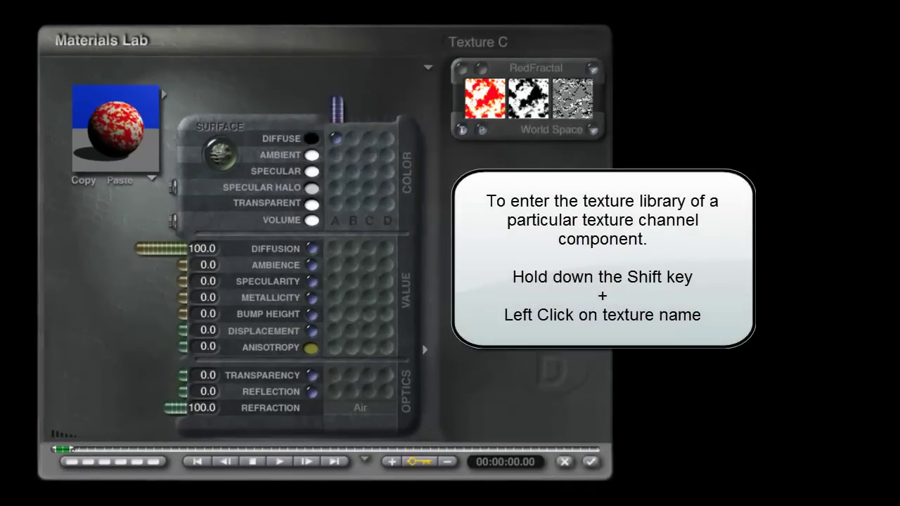
{"action": "left_click", "coordinate": [527, 68], "text": "shift"}
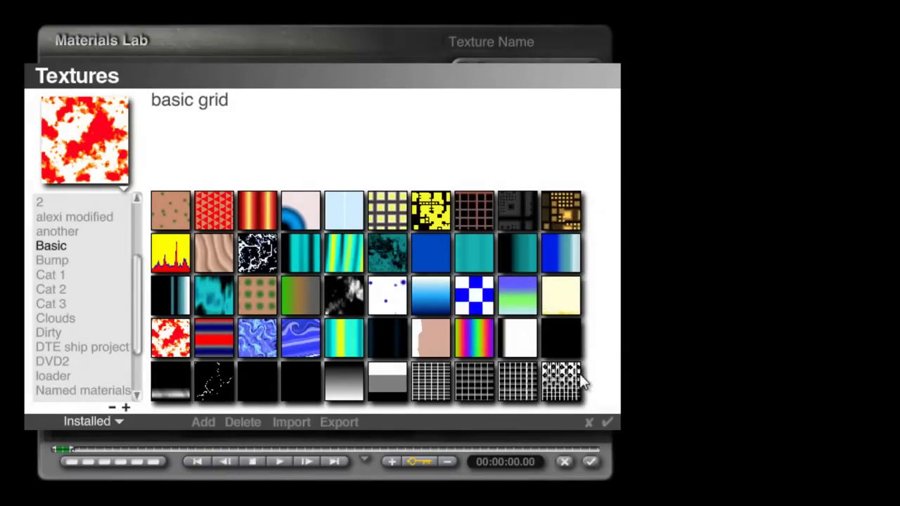
{"action": "left_click", "coordinate": [577, 373]}
{"action": "left_click", "coordinate": [608, 422]}
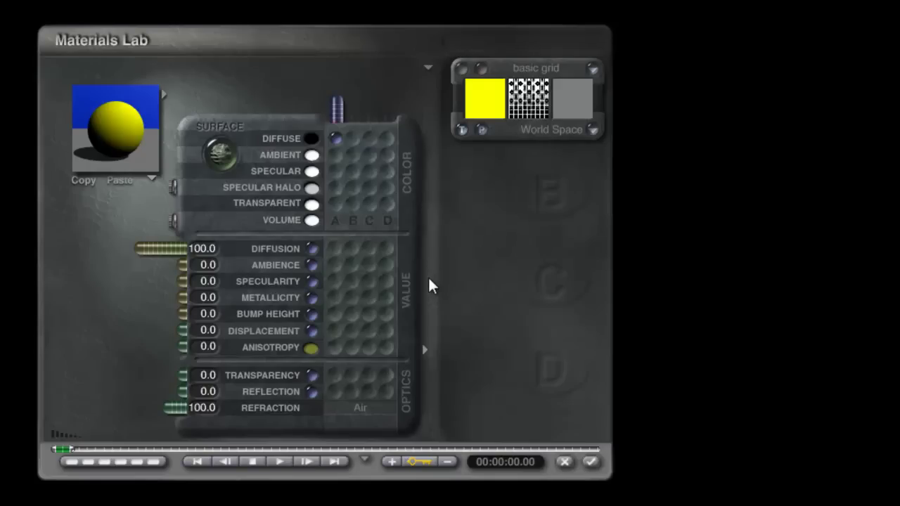
{"action": "left_click", "coordinate": [334, 392]}
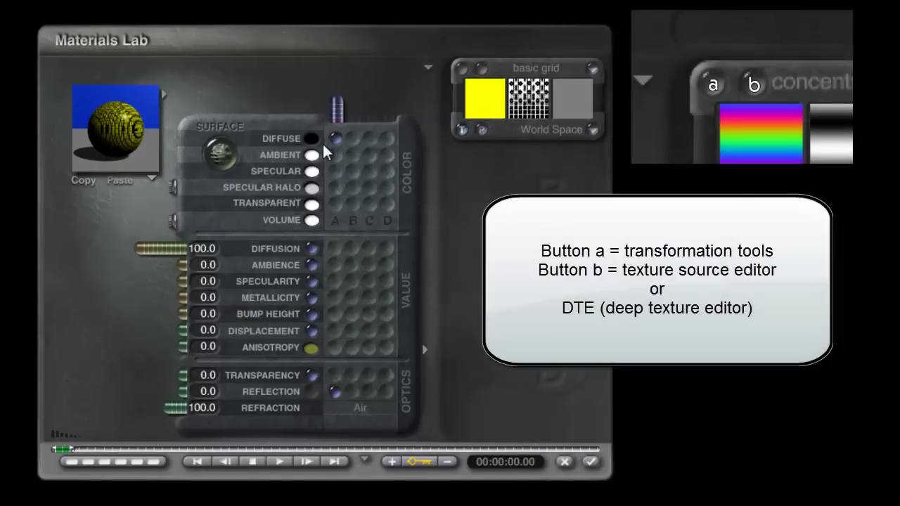
{"action": "left_click", "coordinate": [316, 141]}
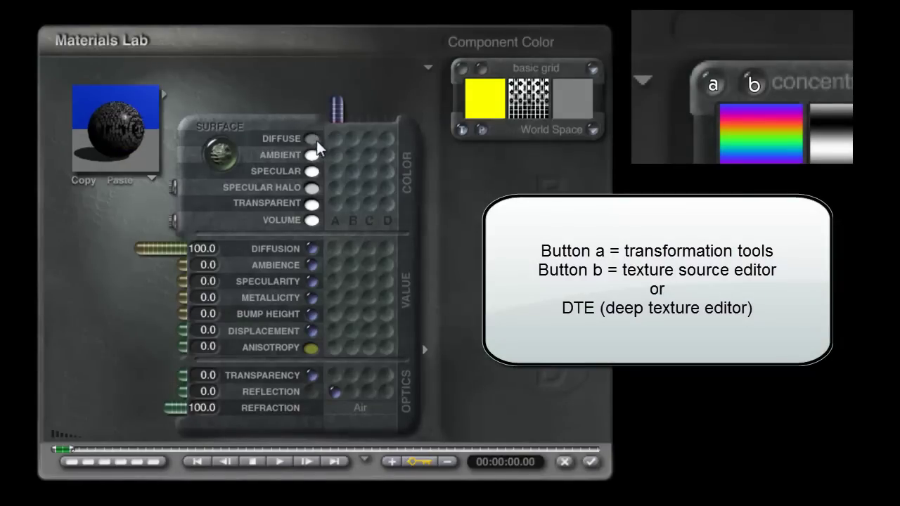
Step: Turn off component 3 in the material's deep texture and set Reflection to 61
{"action": "left_click", "coordinate": [493, 69]}
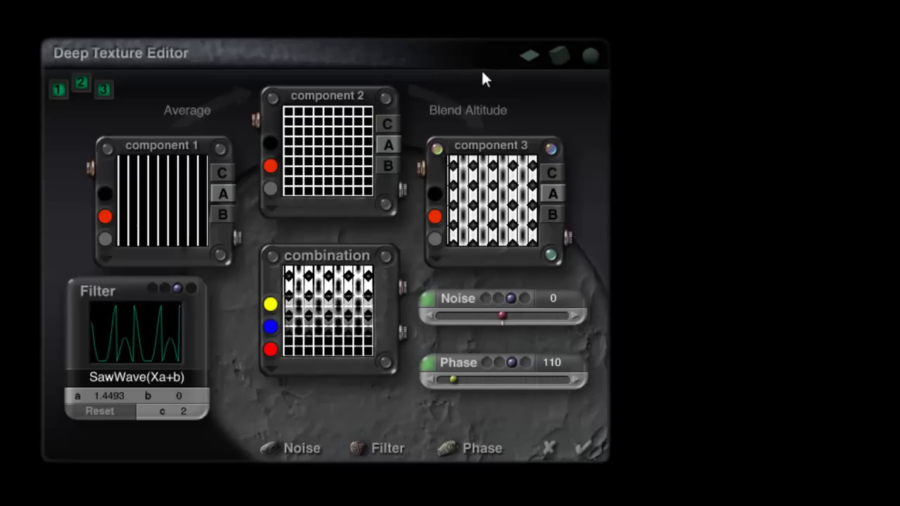
{"action": "left_click", "coordinate": [82, 83]}
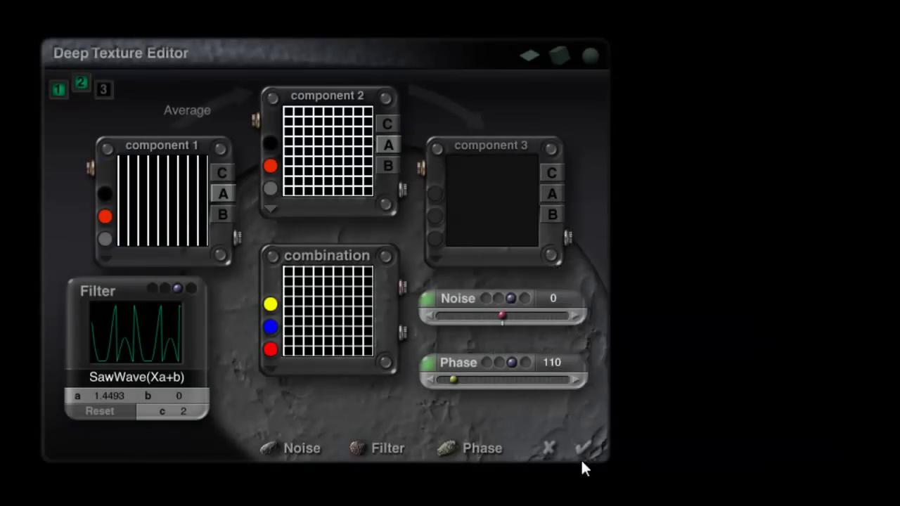
{"action": "left_click", "coordinate": [584, 448]}
{"action": "left_click_drag", "start_coordinate": [128, 149], "coordinate": [130, 140]}
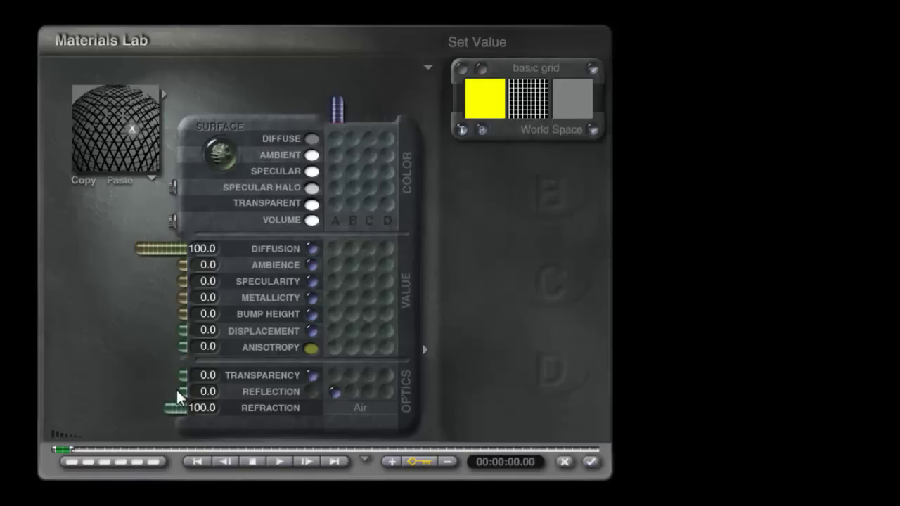
{"action": "left_click_drag", "start_coordinate": [175, 388], "coordinate": [154, 393]}
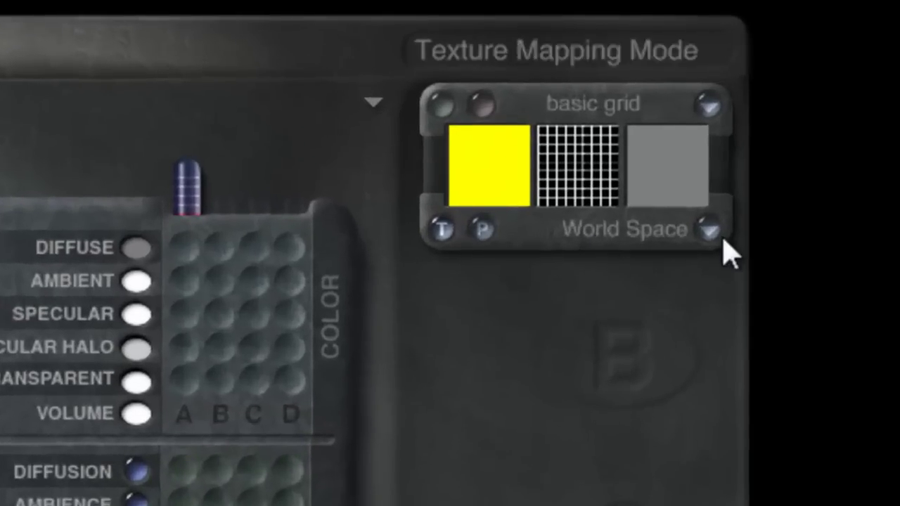
Step: Set the basic grid texture's mapping to Parametric and its X, Y and Z scale to 20%
{"action": "left_click", "coordinate": [707, 232]}
{"action": "left_click", "coordinate": [794, 325]}
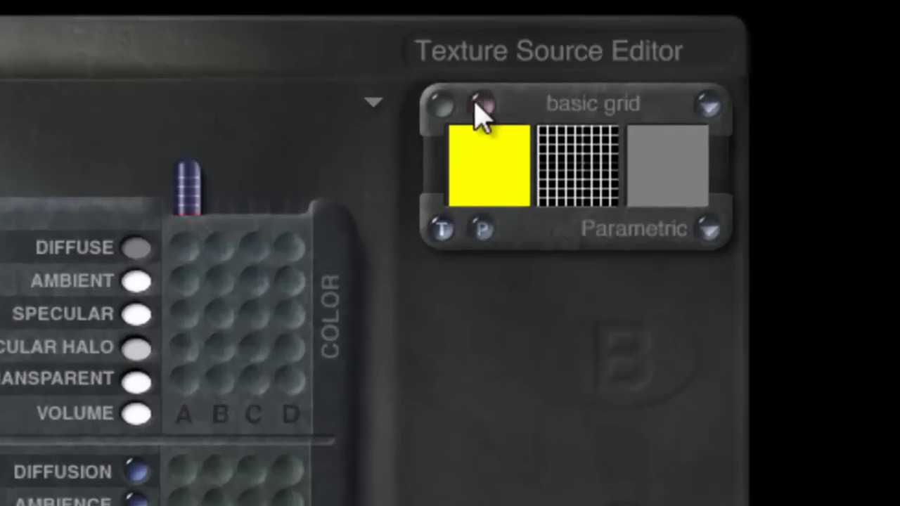
{"action": "left_click", "coordinate": [450, 104]}
{"action": "left_click", "coordinate": [654, 181]}
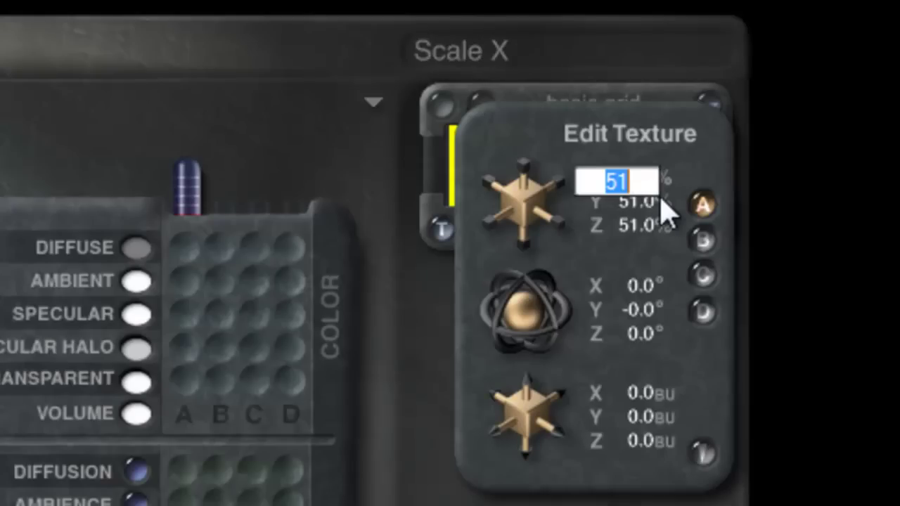
{"action": "type", "text": "20"}
{"action": "key", "text": "Return"}
{"action": "key", "text": "Tab"}
{"action": "type", "text": "20"}
{"action": "key", "text": "Tab"}
{"action": "type", "text": "20"}
{"action": "key", "text": "Return"}
{"action": "left_click", "coordinate": [703, 446]}
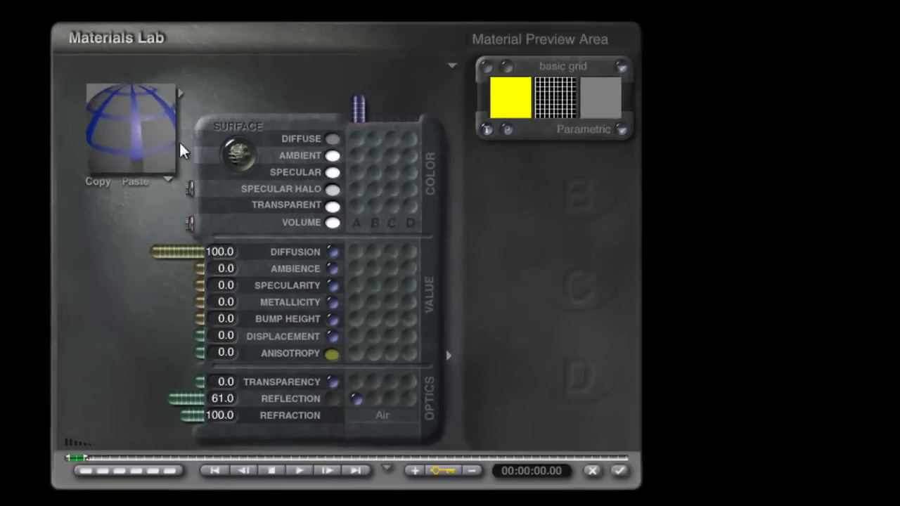
Step: Accept the reflective grid material and render both terrains
{"action": "left_click", "coordinate": [621, 471]}
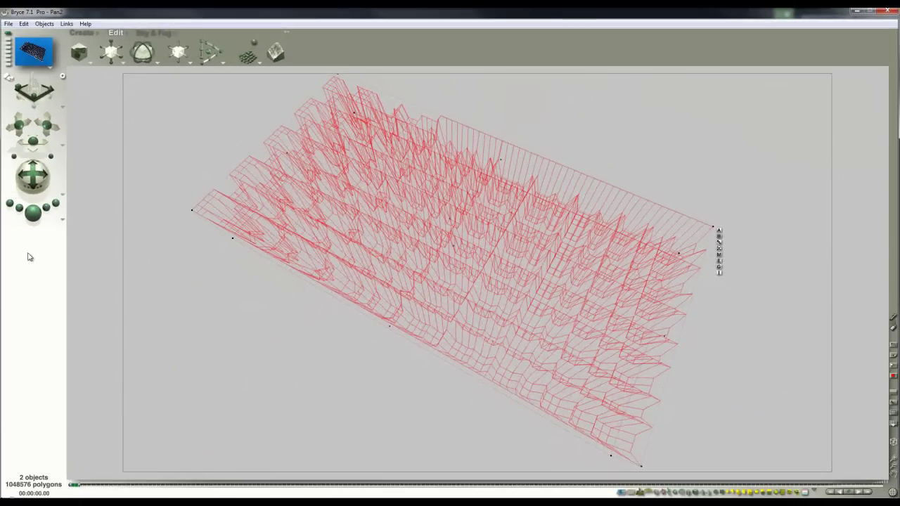
{"action": "left_click", "coordinate": [33, 212]}
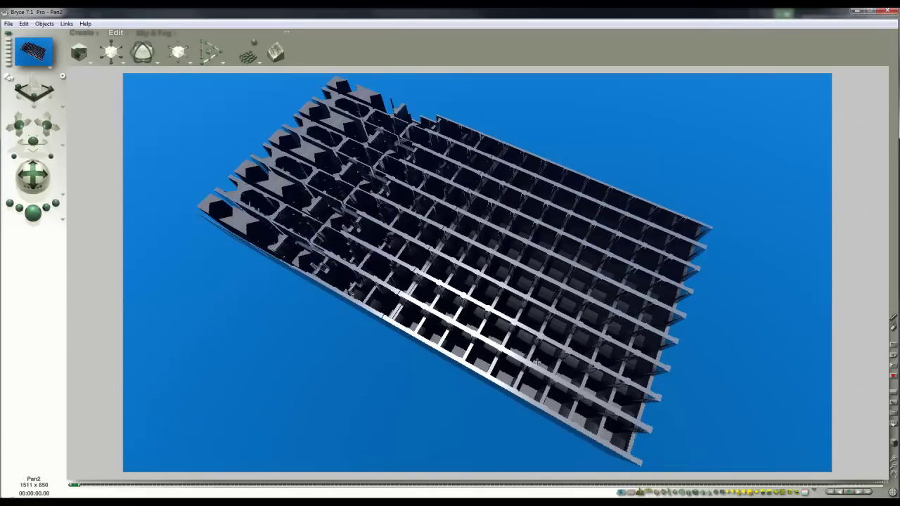
Step: Flatten both terrains to a small fraction of their height in the front view and render the result
{"action": "left_click", "coordinate": [450, 284]}
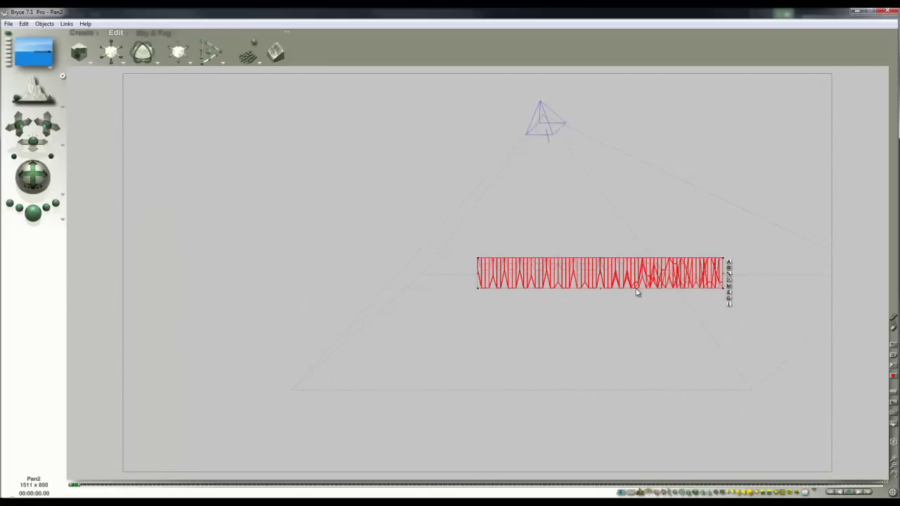
{"action": "left_click_drag", "start_coordinate": [600, 259], "coordinate": [552, 265]}
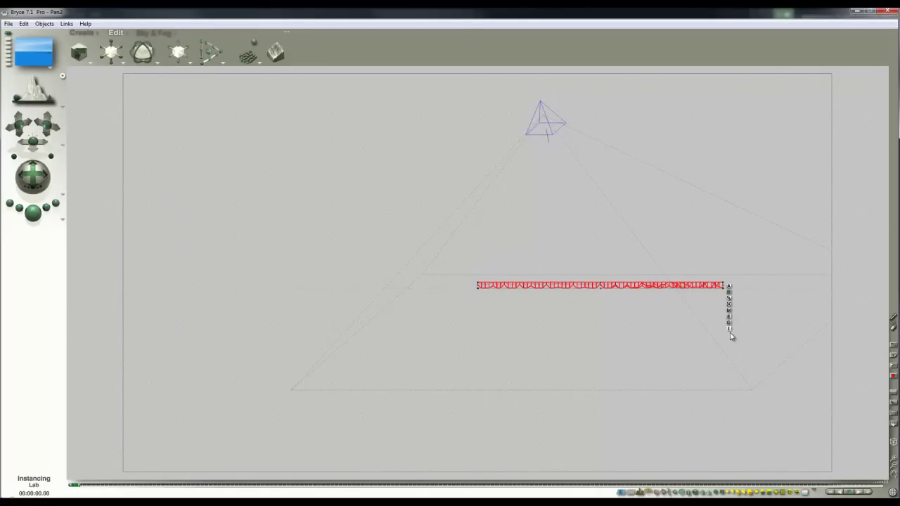
{"action": "key", "text": "1"}
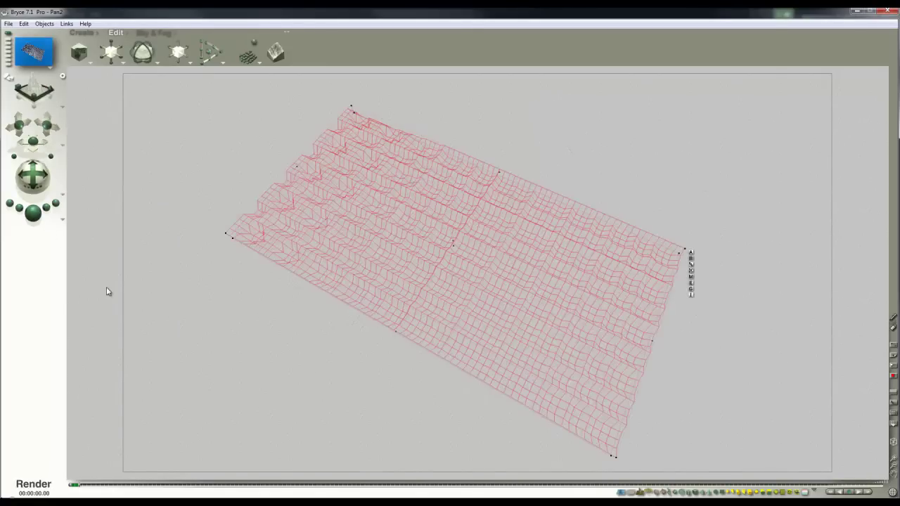
{"action": "key", "text": "ctrl+r"}
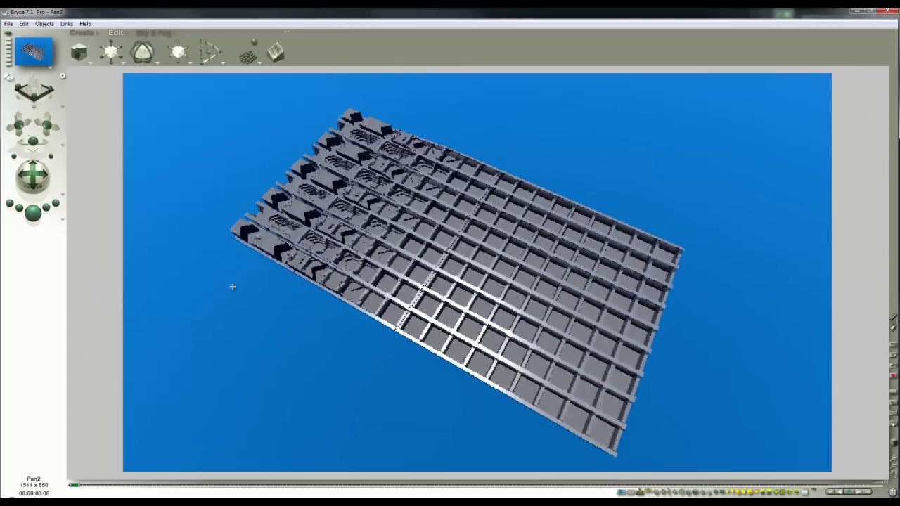
Step: Increase the height of both flattened terrains slightly, reframe them in the camera view and render again
{"action": "key", "text": "3"}
{"action": "left_click_drag", "start_coordinate": [602, 285], "coordinate": [621, 311]}
{"action": "key", "text": "1"}
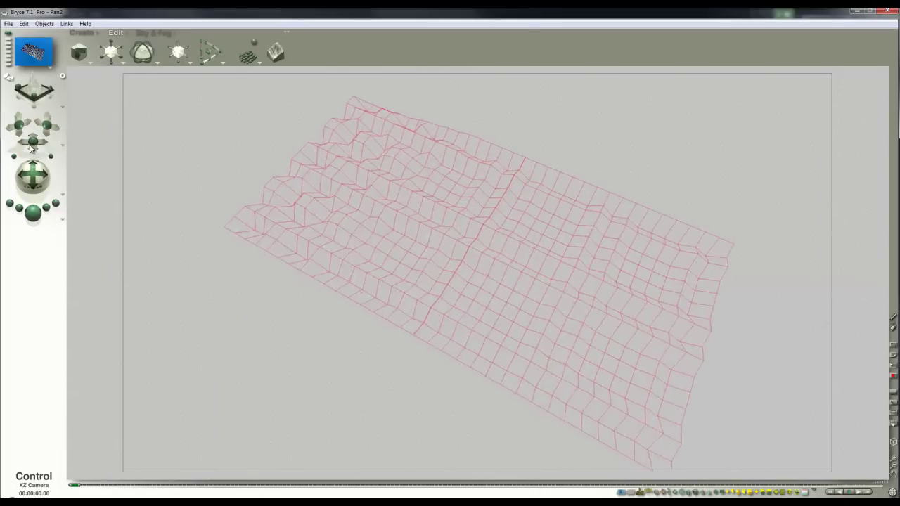
{"action": "left_click", "coordinate": [31, 214]}
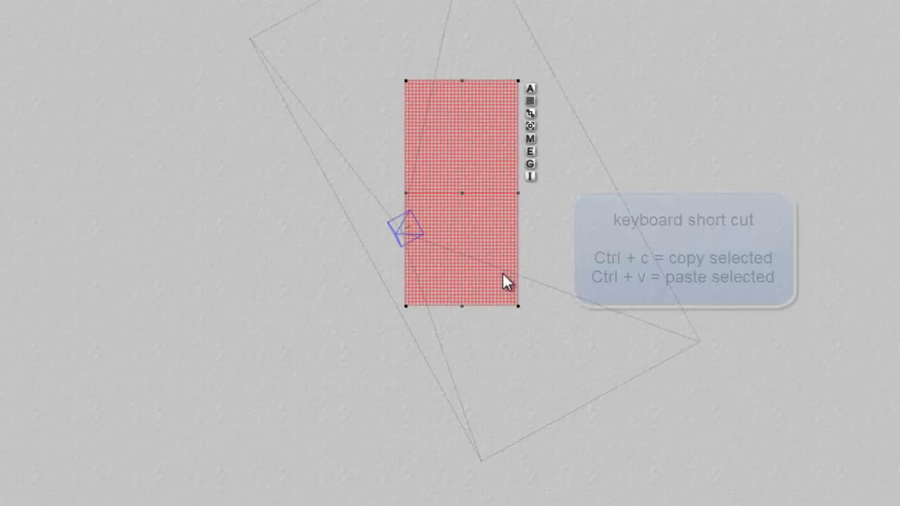
Step: Duplicate the plain grid terrain and place the copy edge to edge with it, extending the row to three terrains
{"action": "right_click", "coordinate": [518, 282]}
{"action": "left_click", "coordinate": [517, 282]}
{"action": "key", "text": "ctrl+v"}
{"action": "key", "text": "Down"}
{"action": "key", "text": "Down"}
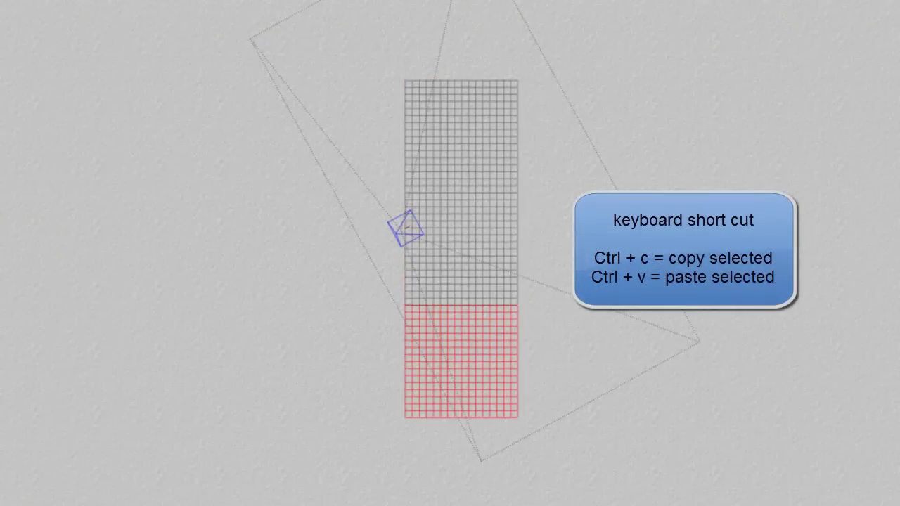
Step: Group the three terrains and rotate the group around the Z axis until it stands upright as a wall
{"action": "left_click", "coordinate": [618, 422]}
{"action": "left_click_drag", "start_coordinate": [629, 426], "coordinate": [403, 67]}
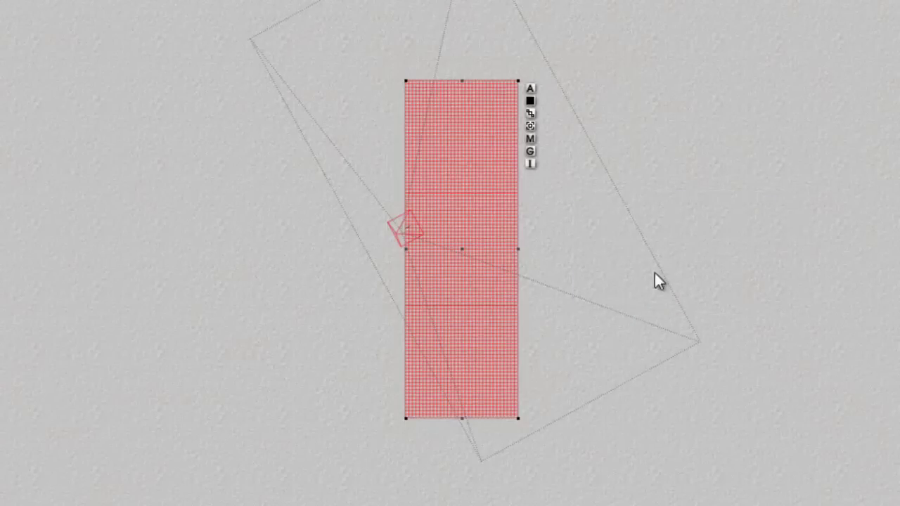
{"action": "left_click_drag", "start_coordinate": [658, 446], "coordinate": [410, 61]}
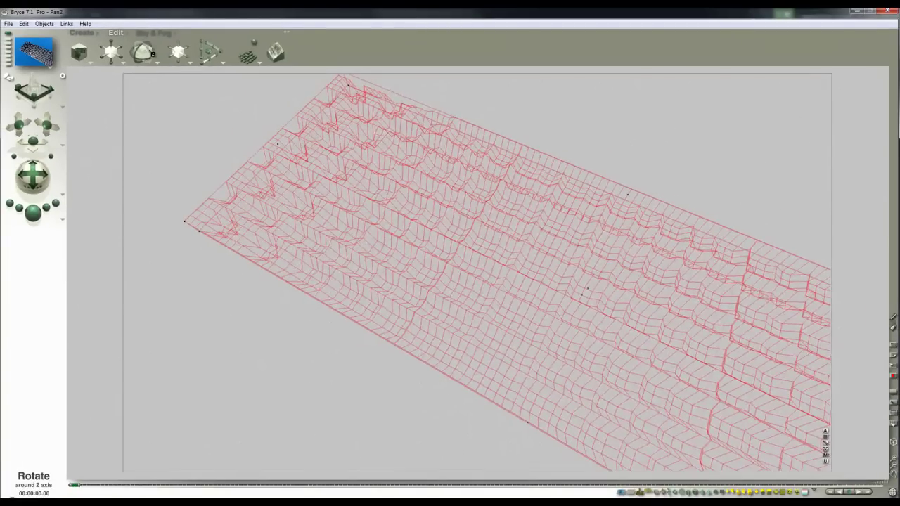
{"action": "left_click_drag", "start_coordinate": [148, 54], "coordinate": [142, 50]}
{"action": "key", "text": "3"}
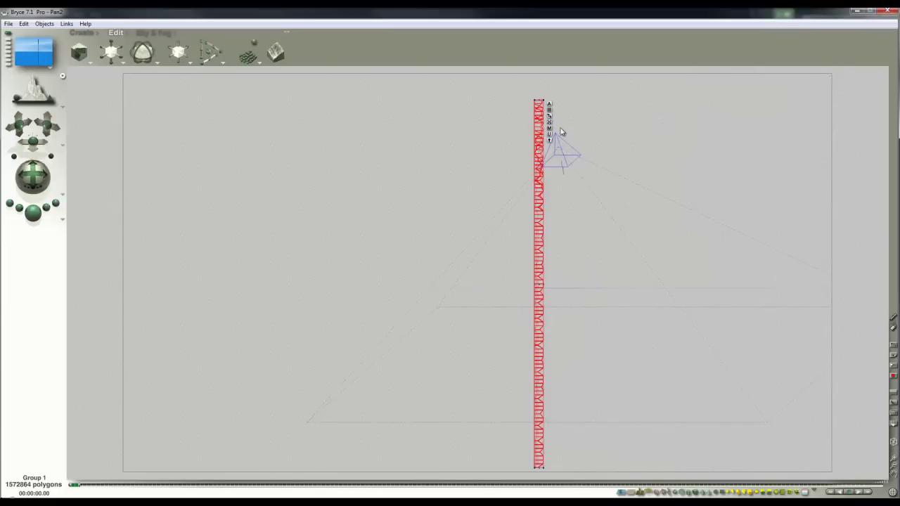
Step: Drop the wall group to the ground, reframe the camera until the tall wall stands above the horizon, and render it
{"action": "left_click", "coordinate": [550, 141]}
{"action": "key", "text": "1"}
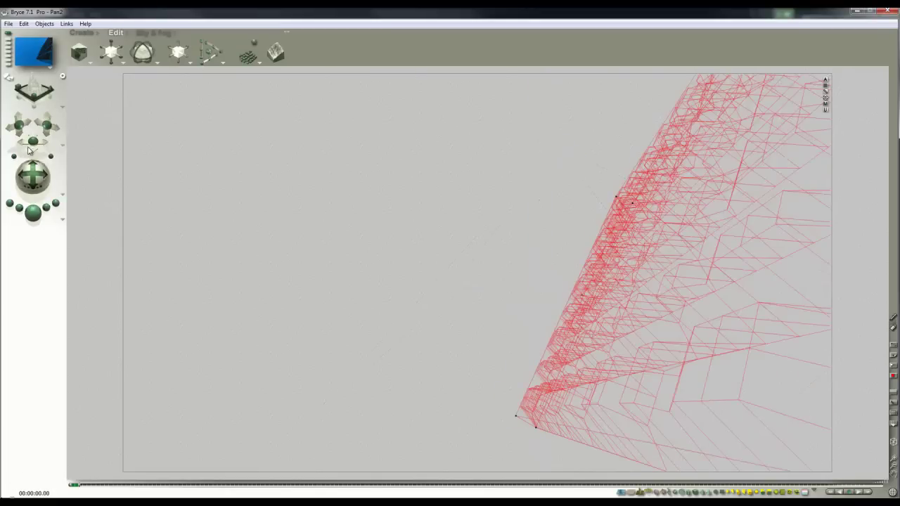
{"action": "left_click_drag", "start_coordinate": [38, 147], "coordinate": [55, 146]}
{"action": "left_click_drag", "start_coordinate": [38, 176], "coordinate": [33, 186]}
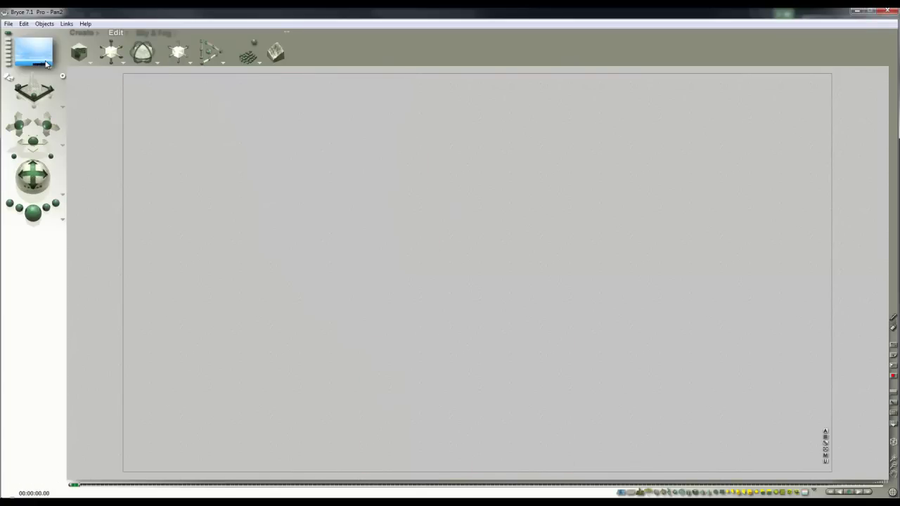
{"action": "left_click_drag", "start_coordinate": [46, 125], "coordinate": [78, 194]}
{"action": "left_click_drag", "start_coordinate": [32, 142], "coordinate": [32, 142]}
{"action": "left_click", "coordinate": [32, 215]}
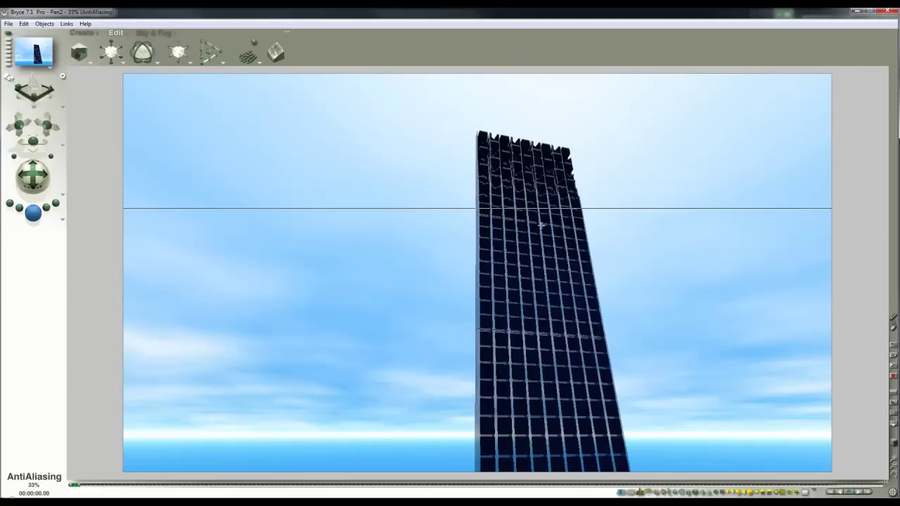
{"action": "mouse_move", "coordinate": [33, 176]}
{"action": "left_mouse_down"}
{"action": "mouse_move", "coordinate": [38, 201]}
{"action": "mouse_move", "coordinate": [35, 186]}
{"action": "left_mouse_up"}
{"action": "left_click", "coordinate": [33, 213]}
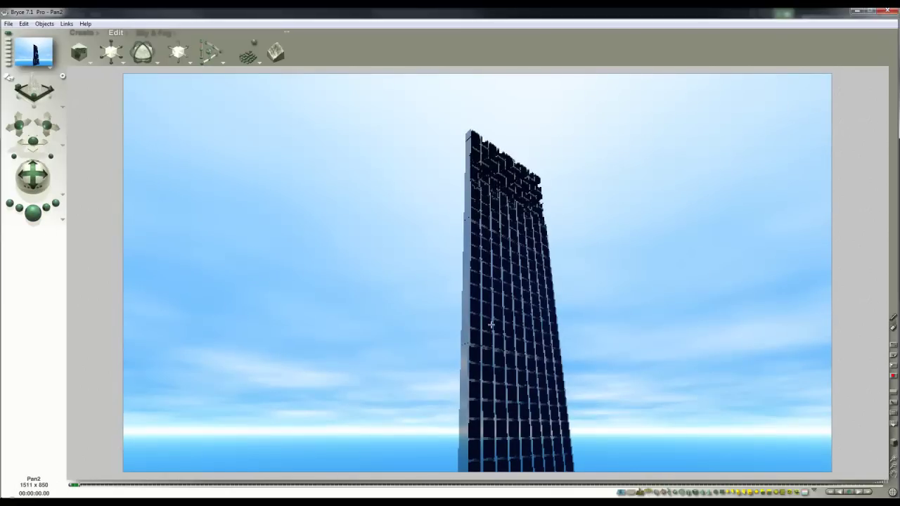
Step: Select the two lower terrains inside the group and move them vertically to overlap the top terrain's seam
{"action": "key", "text": "2"}
{"action": "key", "text": "3"}
{"action": "key", "text": "4"}
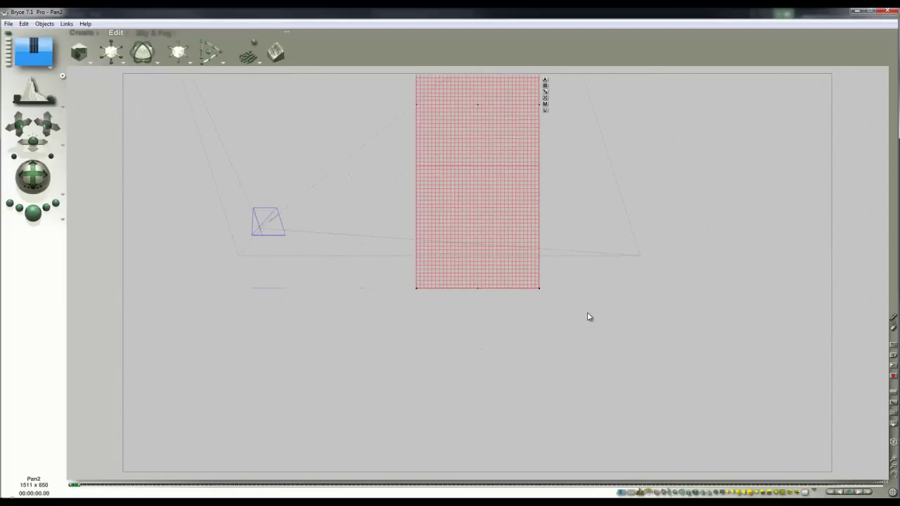
{"action": "left_click", "coordinate": [895, 469]}
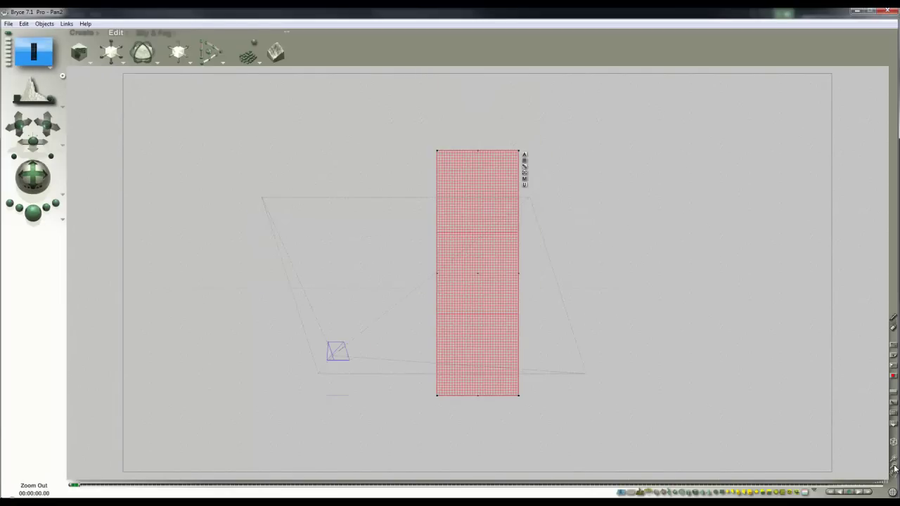
{"action": "left_click", "coordinate": [894, 460]}
{"action": "left_click", "coordinate": [894, 460]}
{"action": "left_click", "coordinate": [807, 376]}
{"action": "right_click", "coordinate": [518, 290]}
{"action": "left_click", "coordinate": [534, 304]}
{"action": "left_click", "coordinate": [534, 392], "text": "ctrl"}
{"action": "left_click", "coordinate": [547, 397], "text": "shift"}
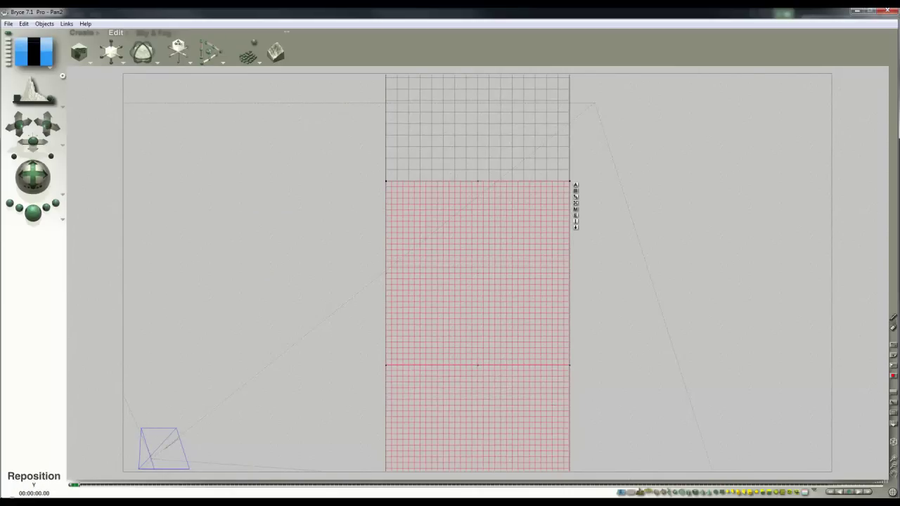
{"action": "left_click_drag", "start_coordinate": [178, 45], "coordinate": [179, 42]}
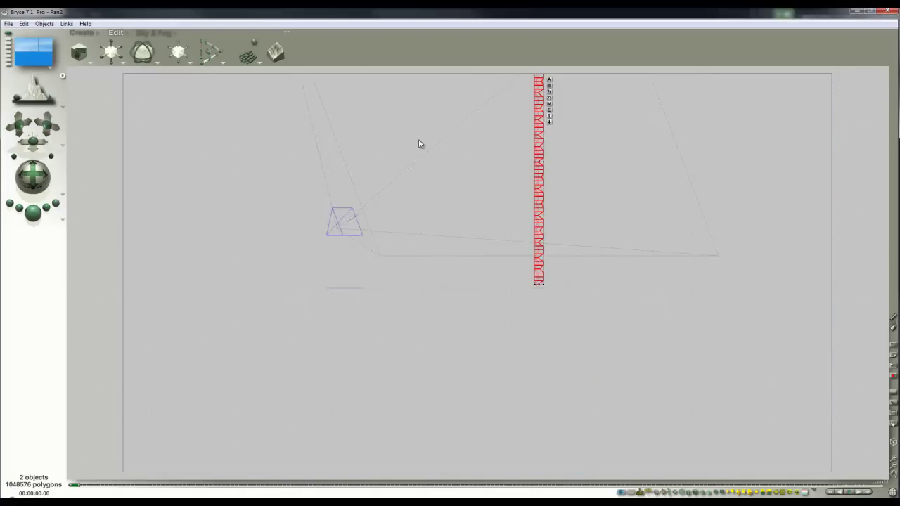
Step: Fine-tune the vertical position of the two lower terrains against the top one and render the camera view
{"action": "key", "text": "2"}
{"action": "key", "text": "1"}
{"action": "key", "text": "3"}
{"action": "key", "text": "4"}
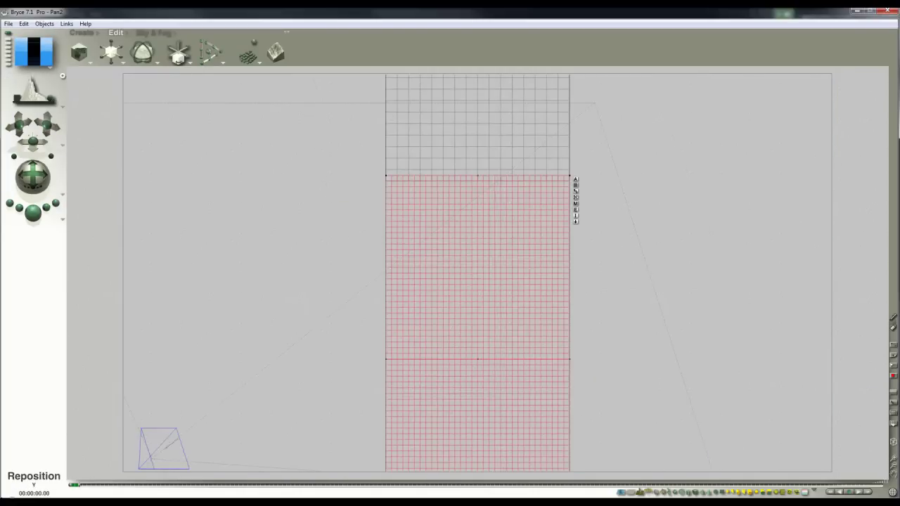
{"action": "left_click_drag", "start_coordinate": [178, 60], "coordinate": [178, 65]}
{"action": "key", "text": "1"}
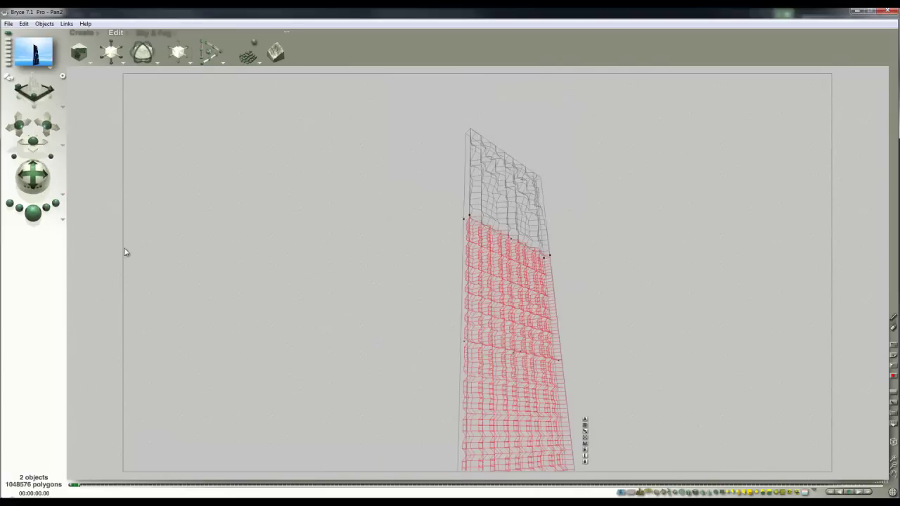
{"action": "left_click", "coordinate": [37, 217]}
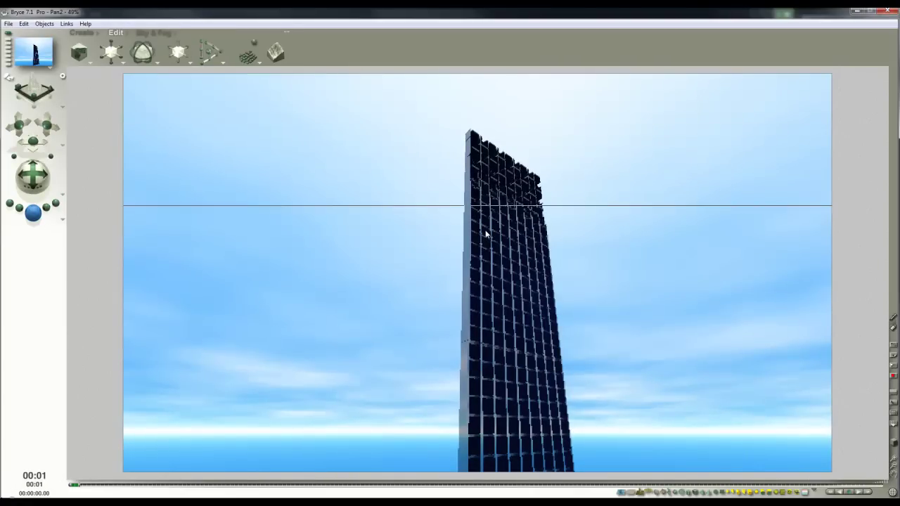
{"action": "left_click", "coordinate": [522, 397]}
{"action": "key", "text": "Escape"}
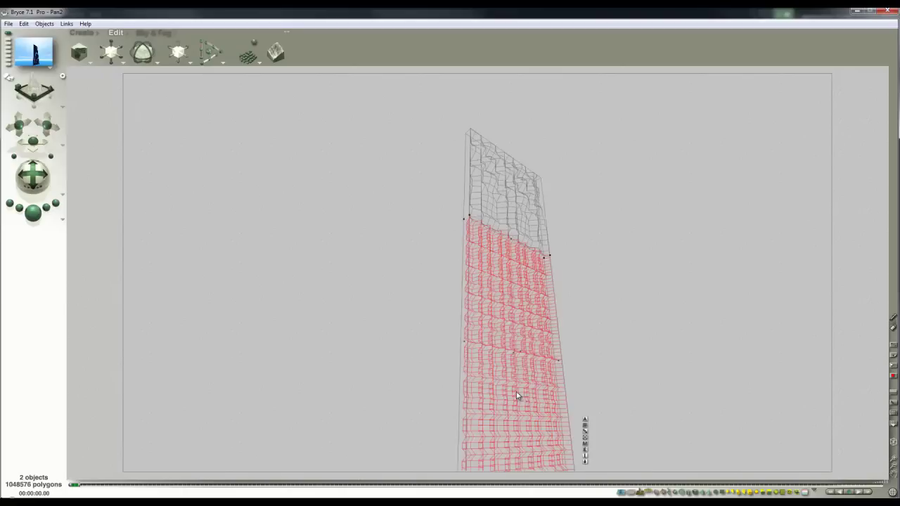
Step: Select only the bottom terrain, raise it slightly into the middle one, and render the camera view
{"action": "key", "text": "3"}
{"action": "key", "text": "4"}
{"action": "left_click", "coordinate": [507, 420], "text": "ctrl"}
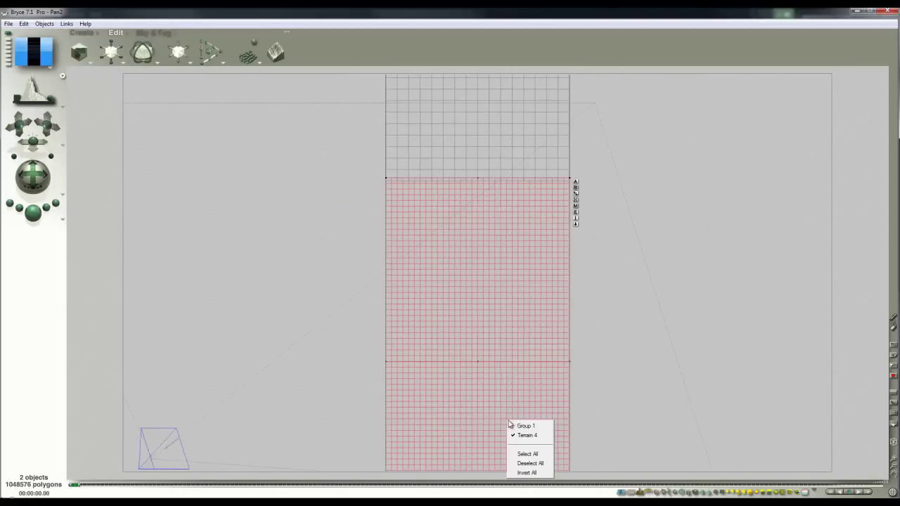
{"action": "left_click", "coordinate": [526, 436]}
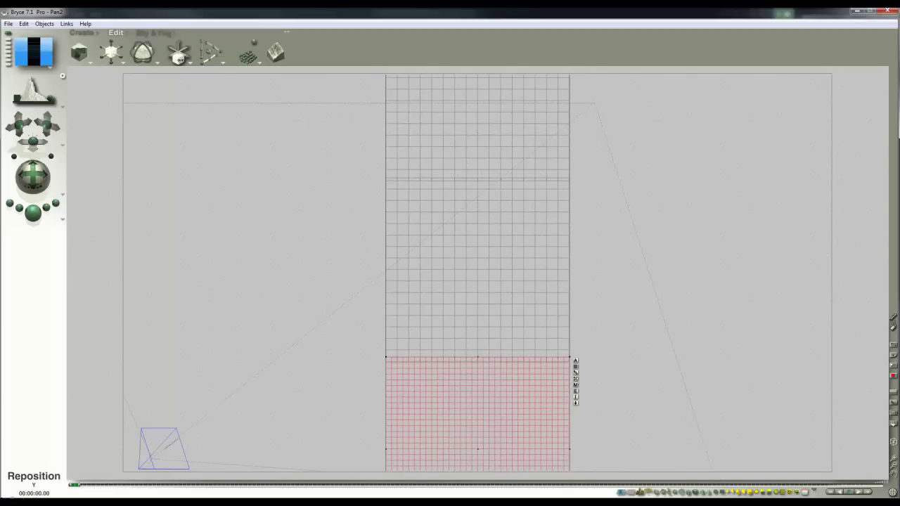
{"action": "key", "text": "1"}
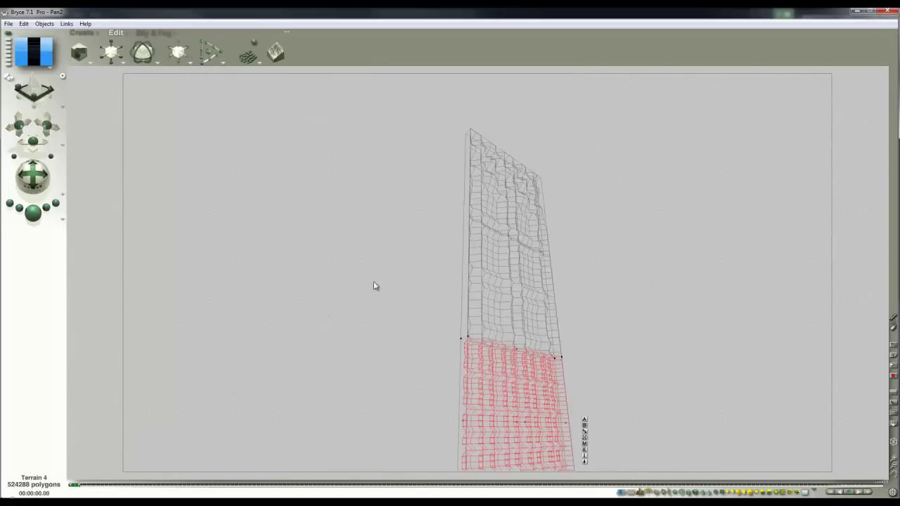
{"action": "key", "text": "ctrl+r"}
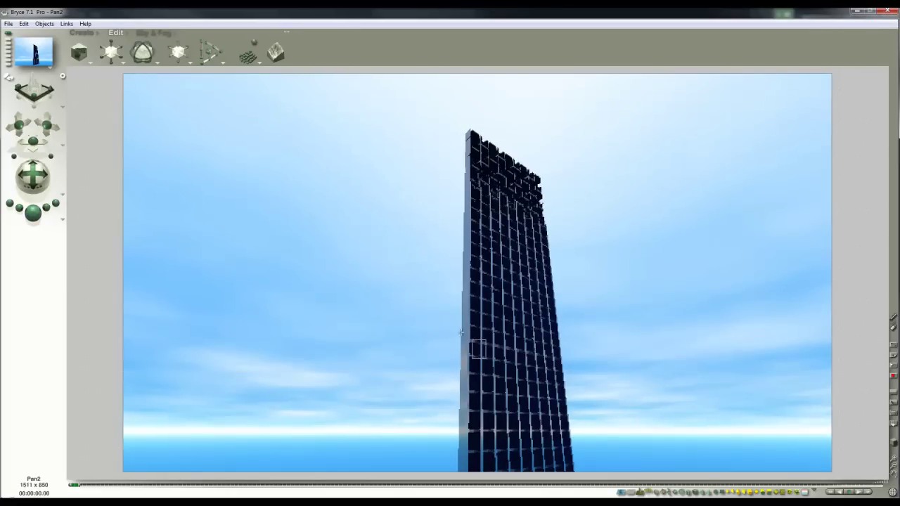
Step: Nudge the bottom terrain vertically once more and render just the area around the lower seam
{"action": "left_click", "coordinate": [454, 338]}
{"action": "key", "text": "4"}
{"action": "left_click_drag", "start_coordinate": [184, 57], "coordinate": [187, 59]}
{"action": "key", "text": "1"}
{"action": "key", "text": "ctrl+r"}
{"action": "left_click_drag", "start_coordinate": [613, 428], "coordinate": [620, 428]}
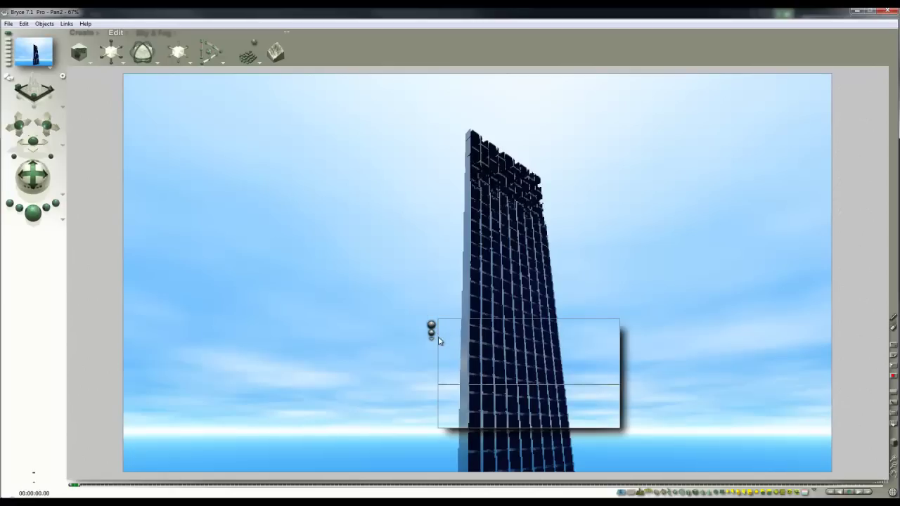